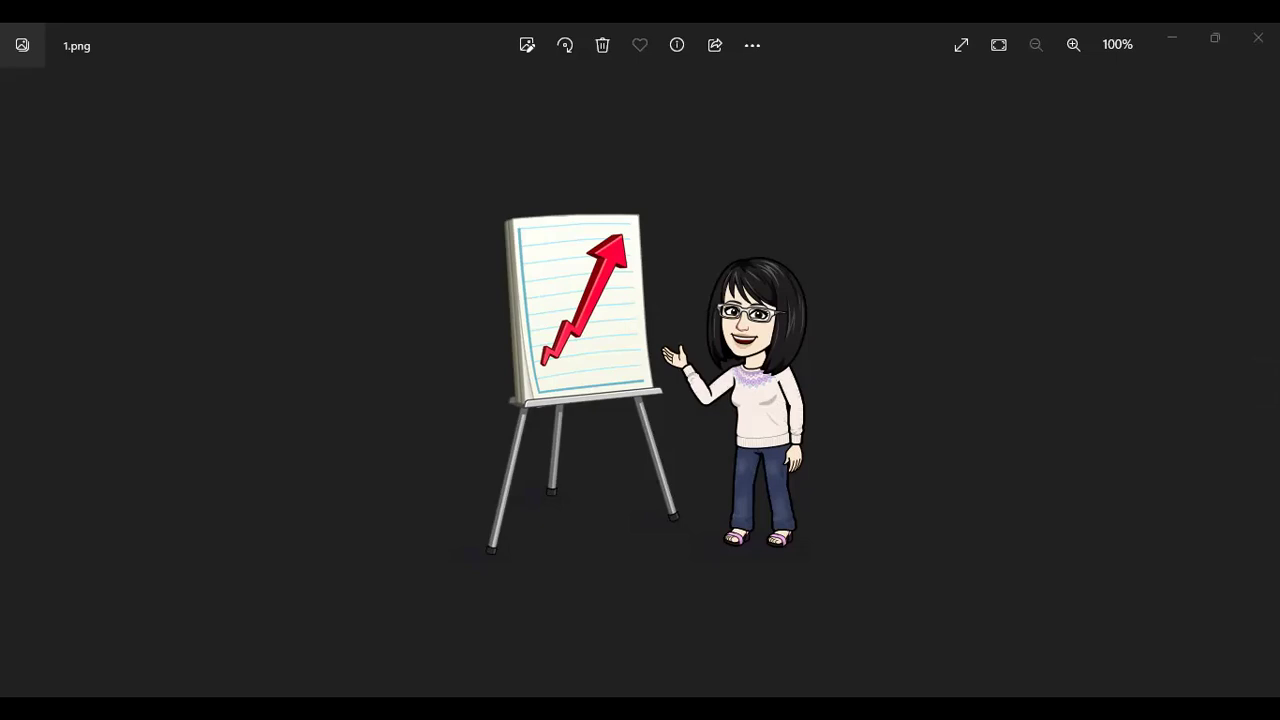
- Switch to Microsoft Edge, dismiss the language suggestion and open the Microsoft 365 home page
{"action": "key", "text": "alt+Tab"}
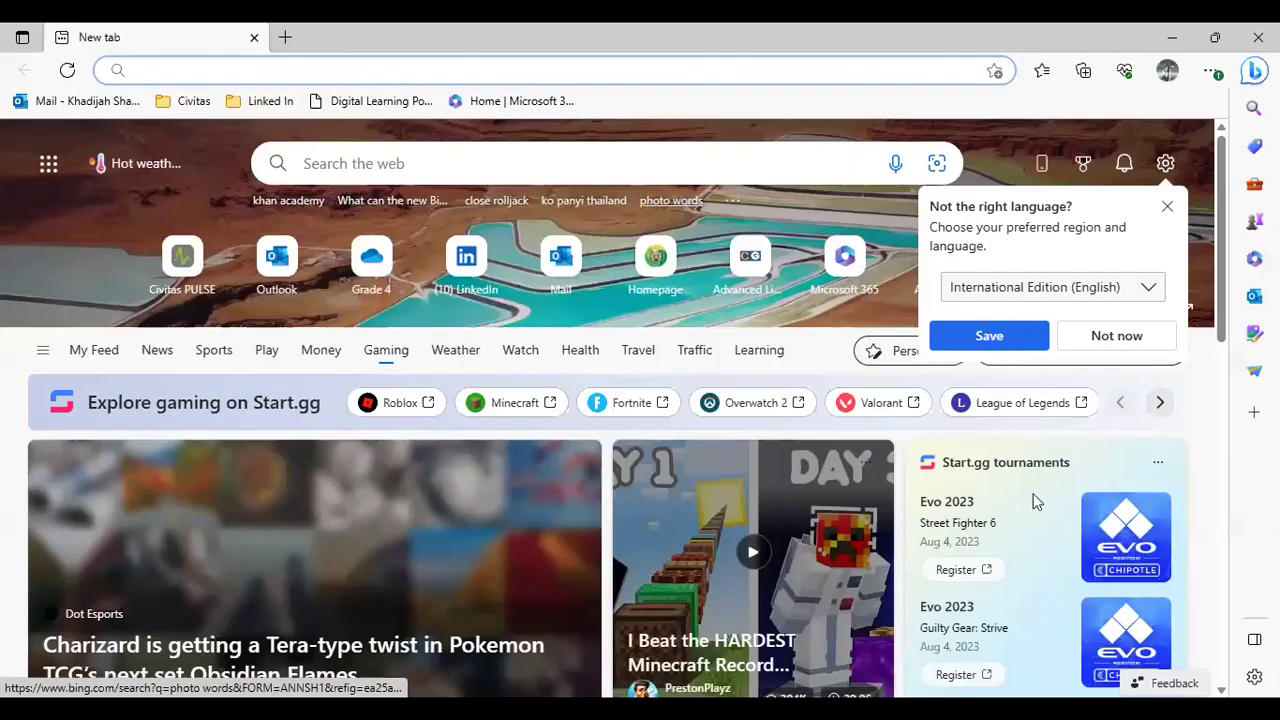
{"action": "left_click", "coordinate": [1166, 207]}
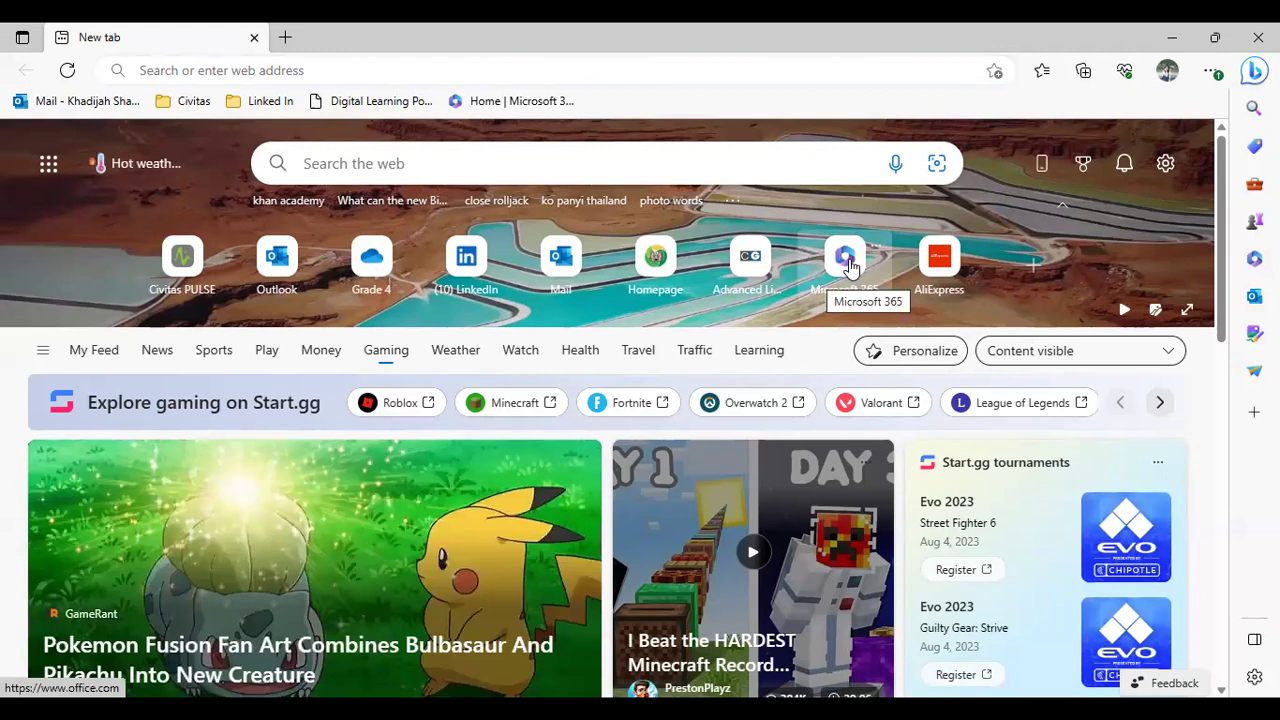
{"action": "left_click", "coordinate": [848, 260]}
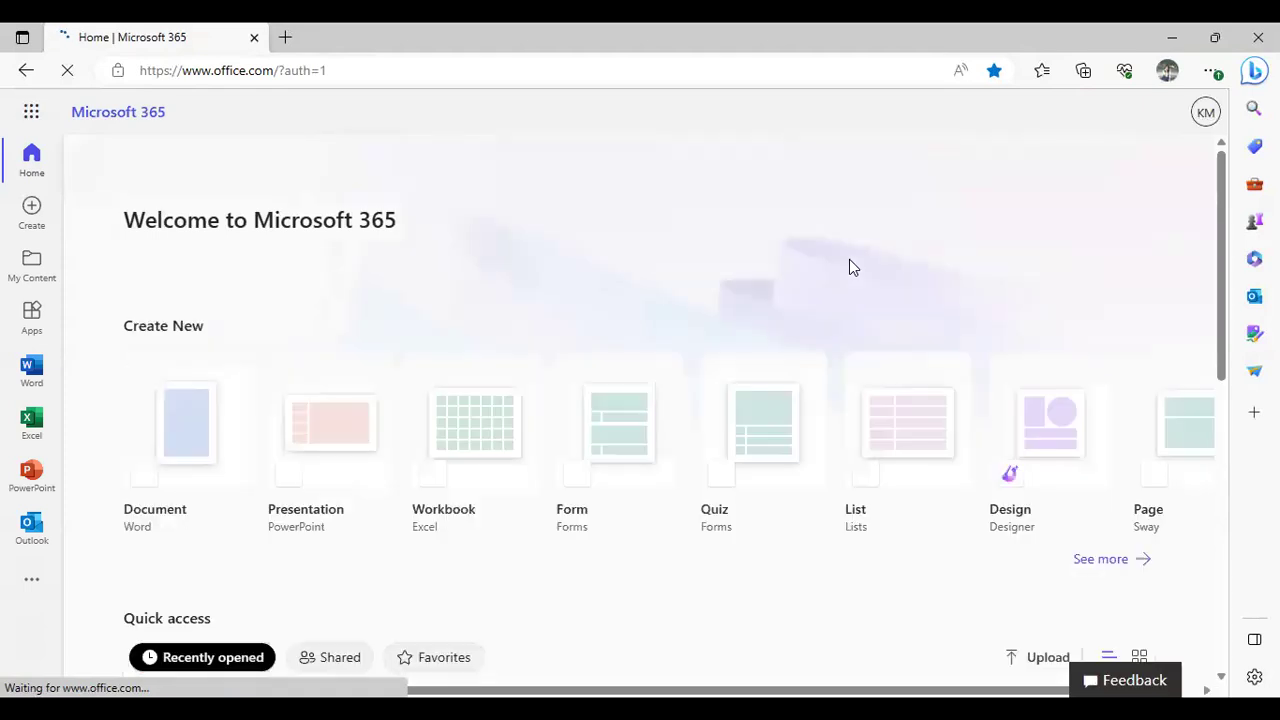
- Open Bing Chat from a new browser page and close the leftover blank page
{"action": "left_click", "coordinate": [286, 40]}
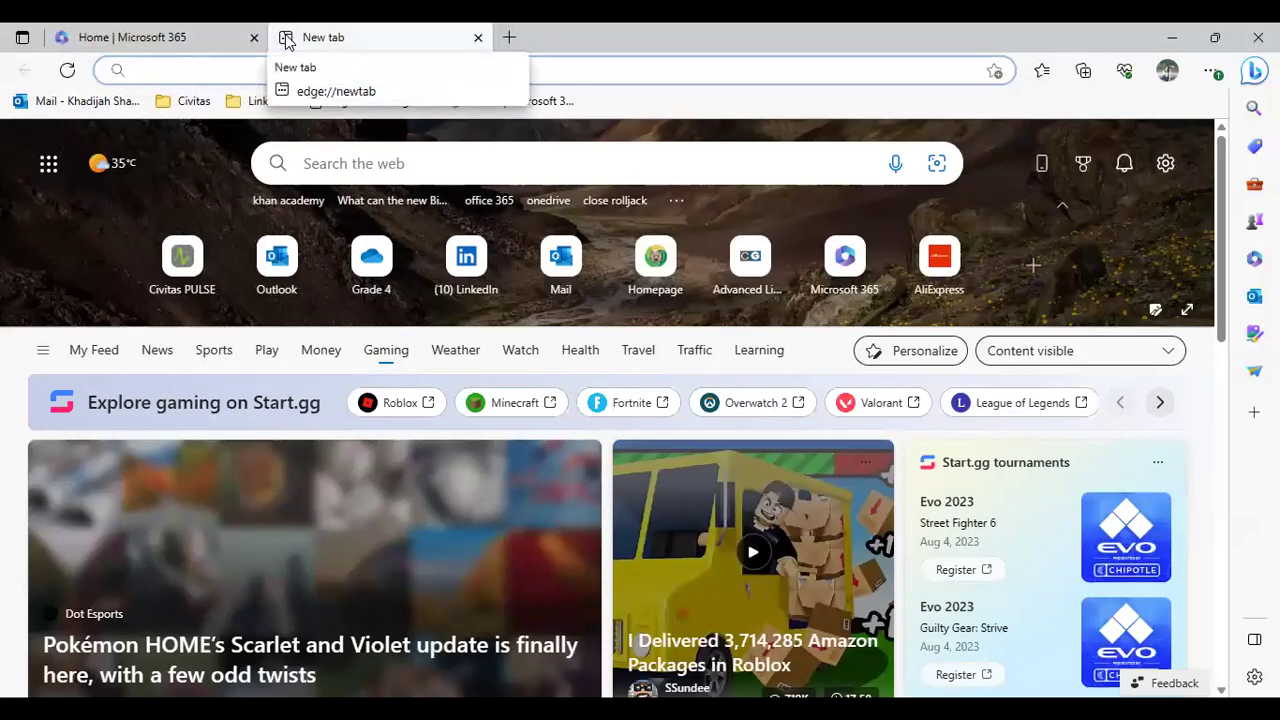
{"action": "left_click", "coordinate": [363, 160]}
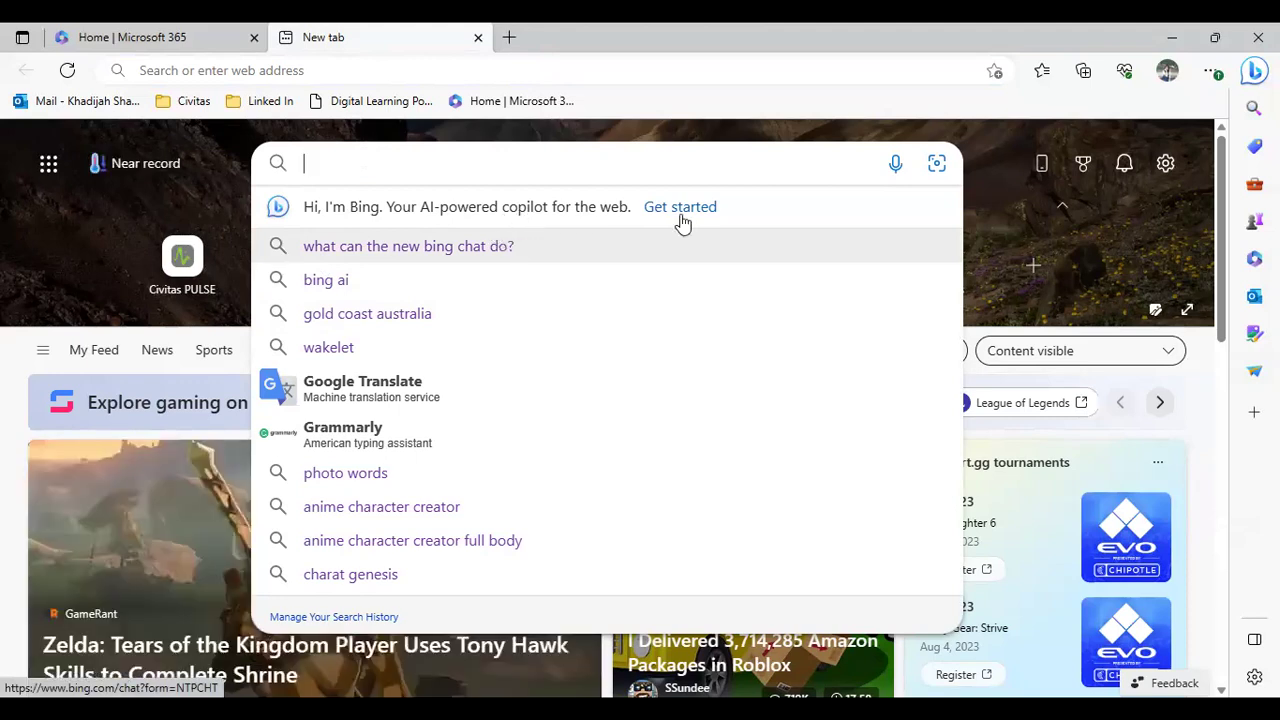
{"action": "left_click", "coordinate": [551, 206]}
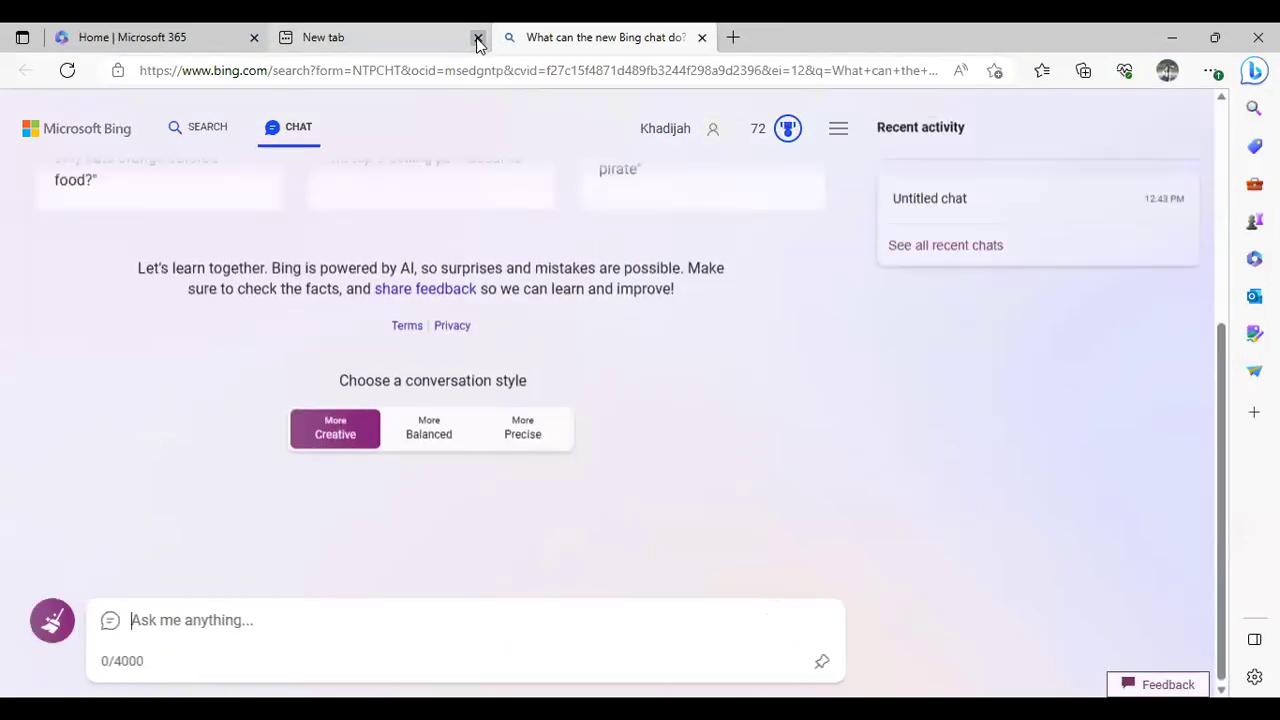
{"action": "left_click", "coordinate": [477, 40]}
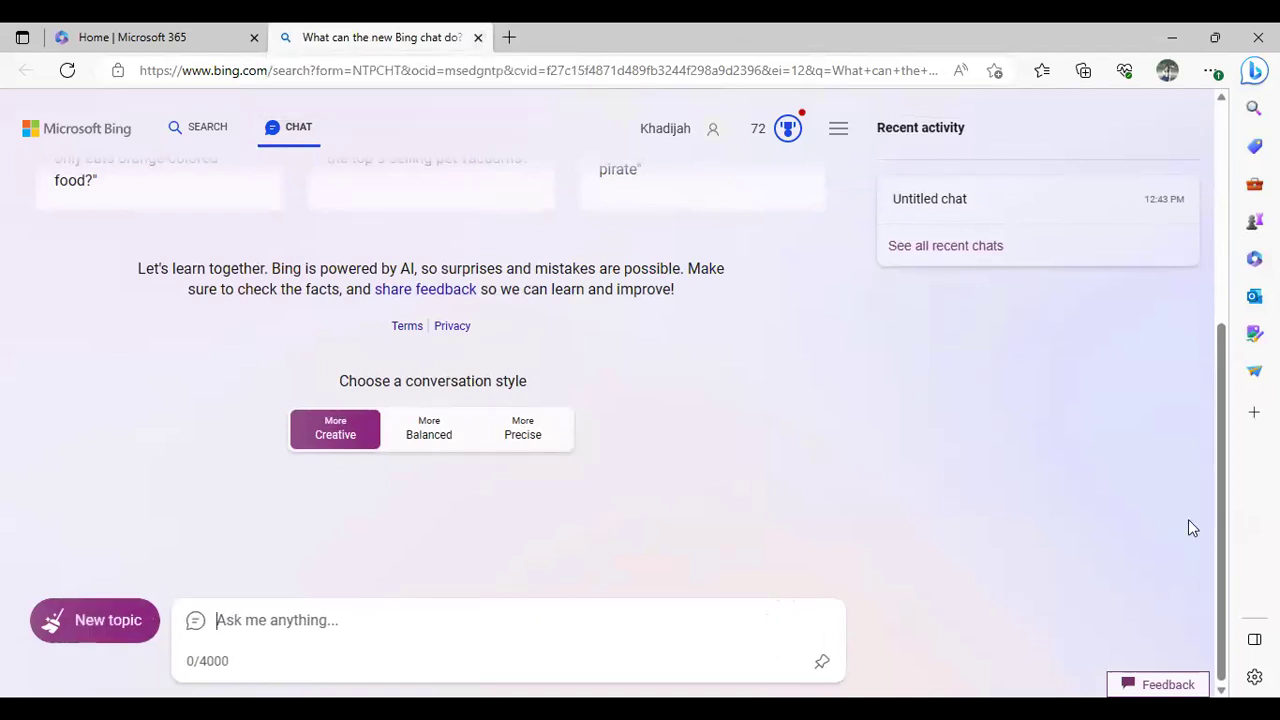
- Ask Bing Chat "Make a presentation outline with 10 slides on topic self directed learning."
{"action": "left_click_drag", "start_coordinate": [1222, 529], "coordinate": [1234, 326]}
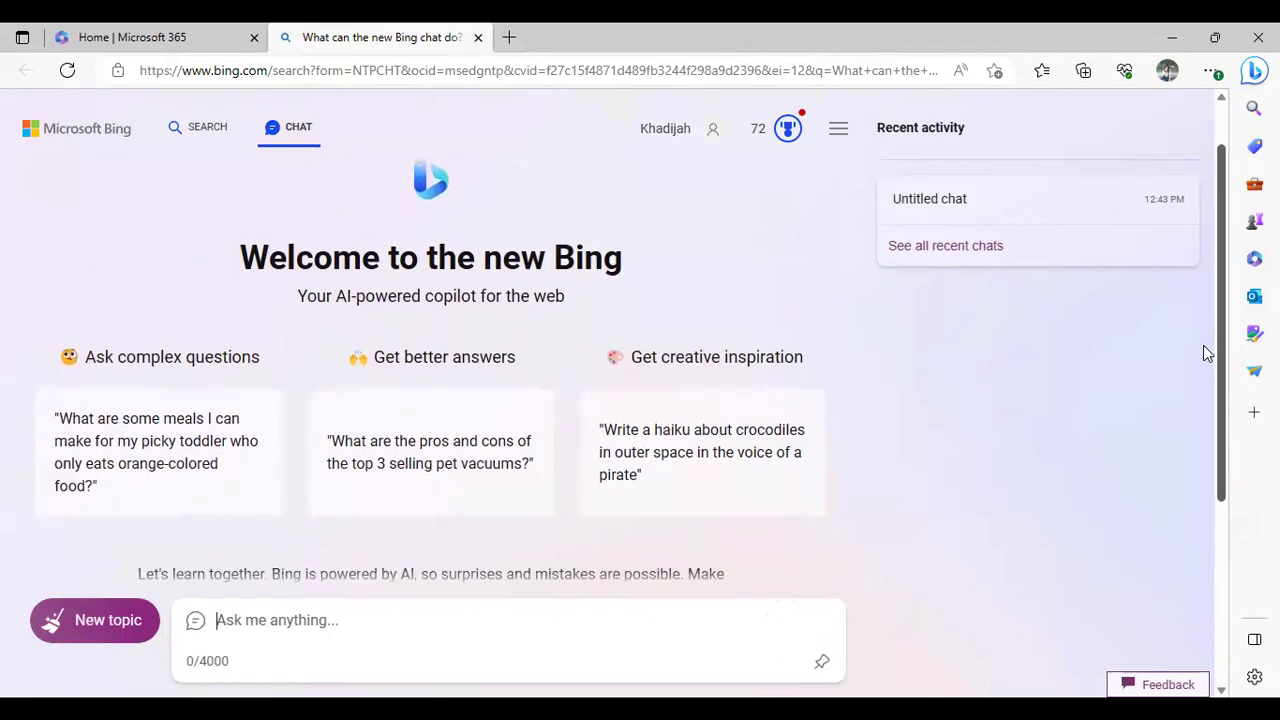
{"action": "scroll", "coordinate": [1203, 347], "scroll_direction": "up", "scroll_amount": 1}
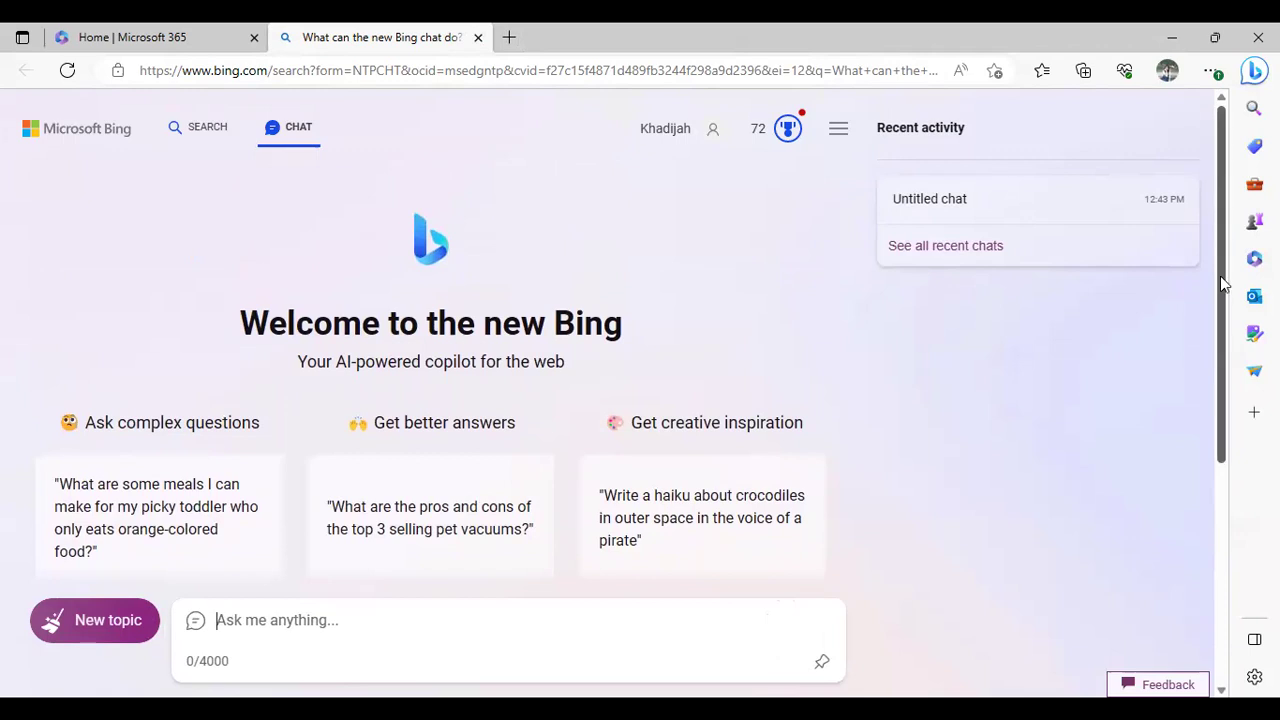
{"action": "scroll", "coordinate": [1200, 374], "scroll_direction": "down", "scroll_amount": 3}
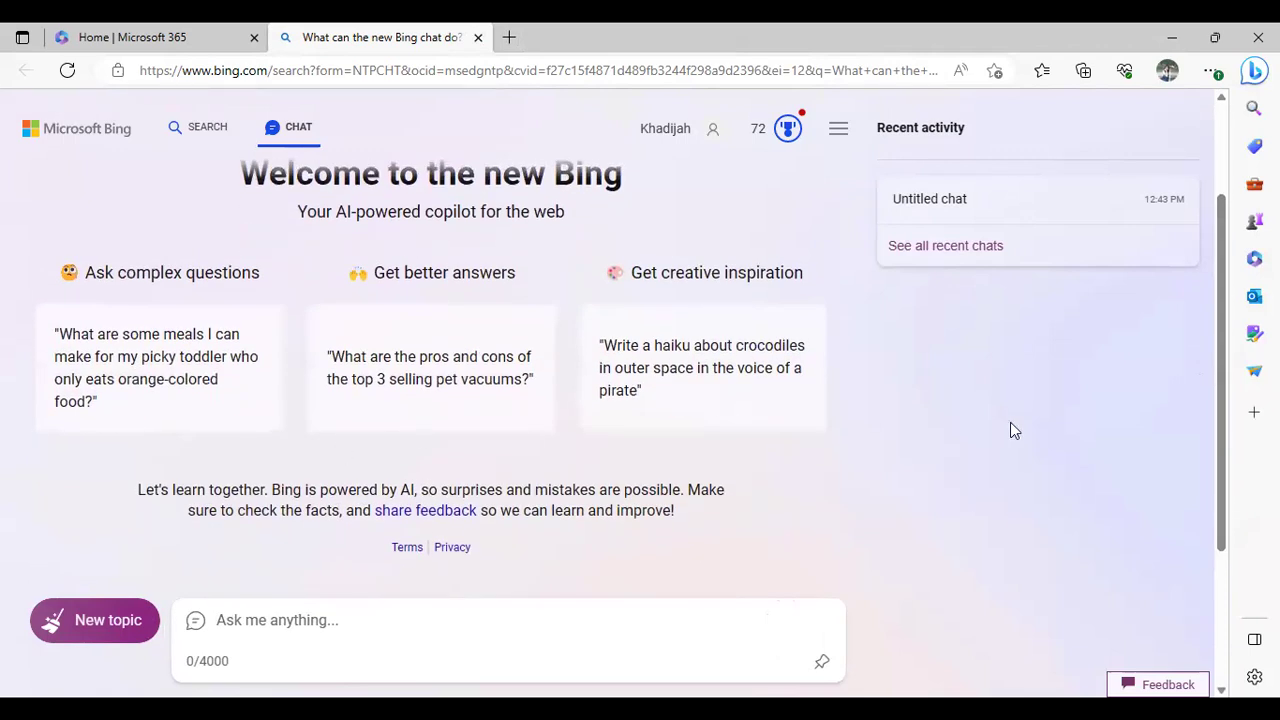
{"action": "left_click_drag", "start_coordinate": [1220, 370], "coordinate": [1203, 503]}
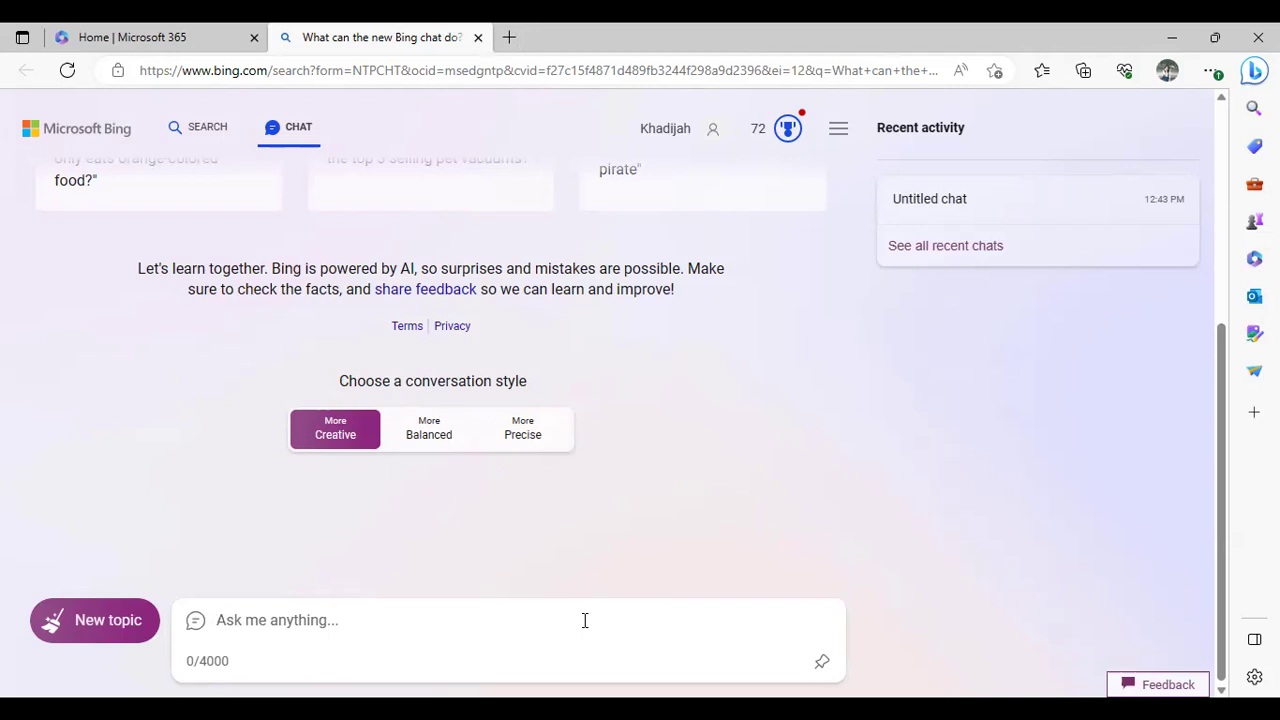
{"action": "type", "text": "Make"}
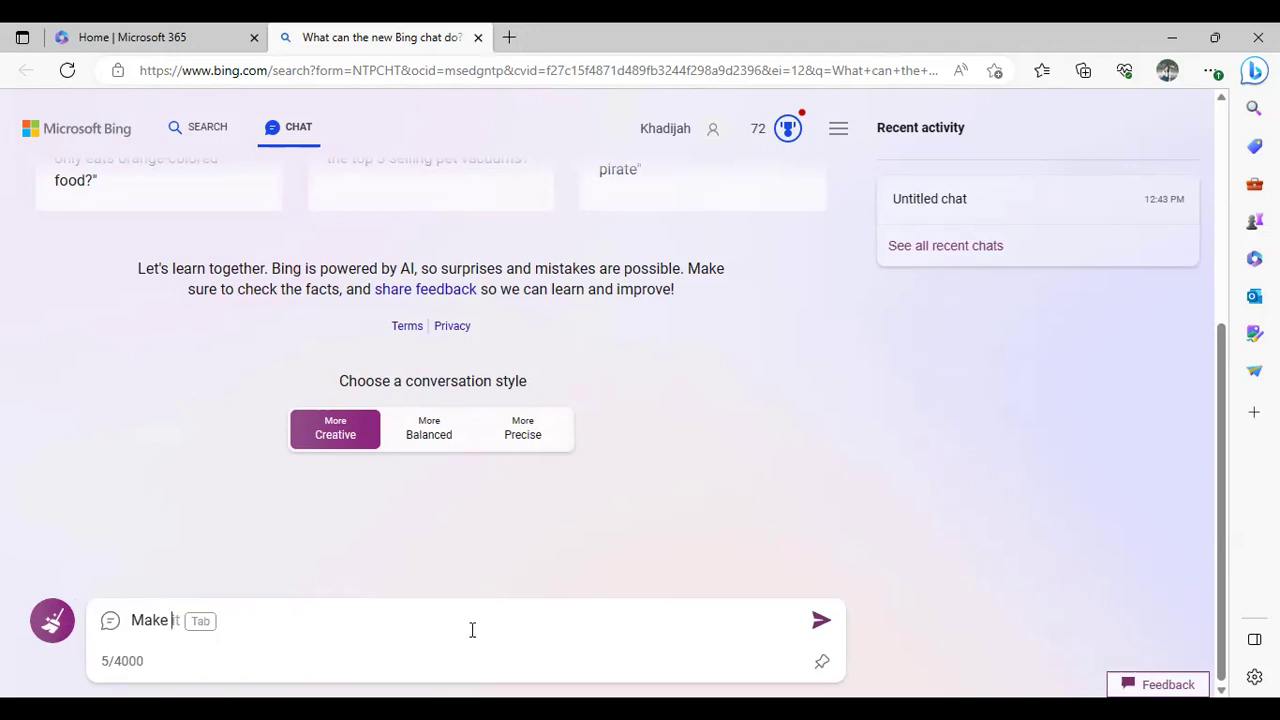
{"action": "type", "text": "a presentation"}
{"action": "type", "text": "with "}
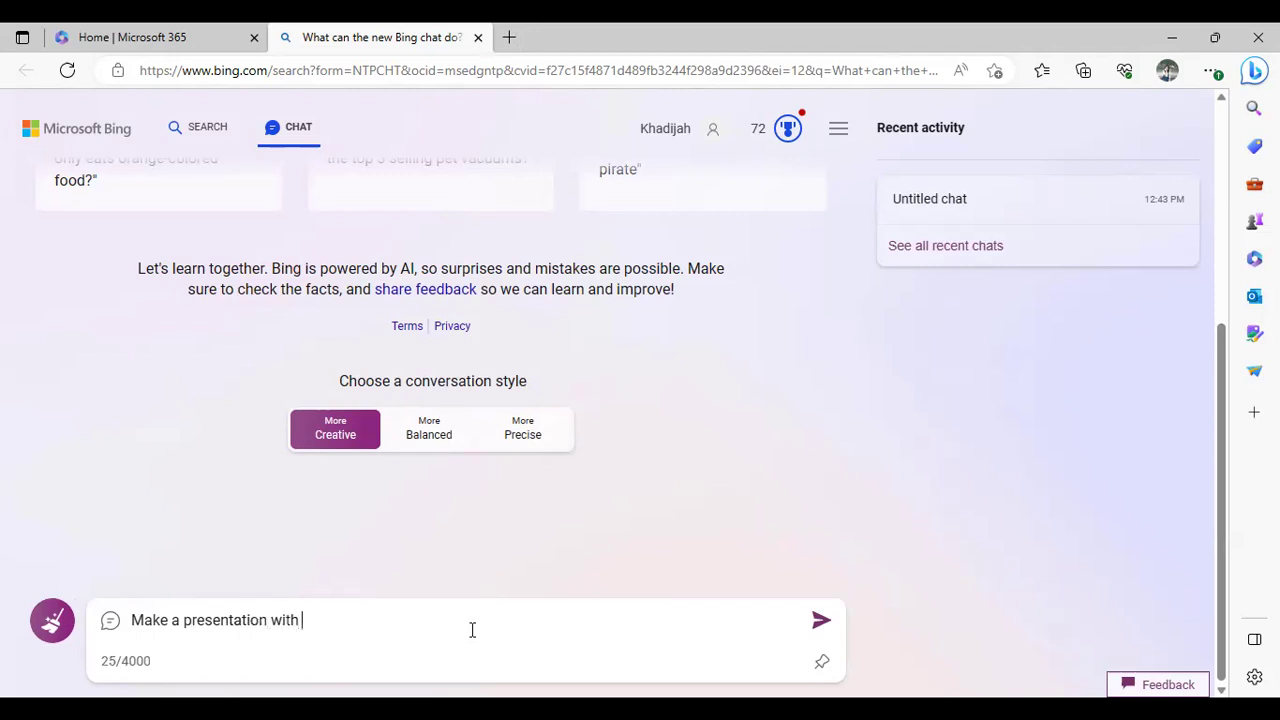
{"action": "type", "text": "10 slides"}
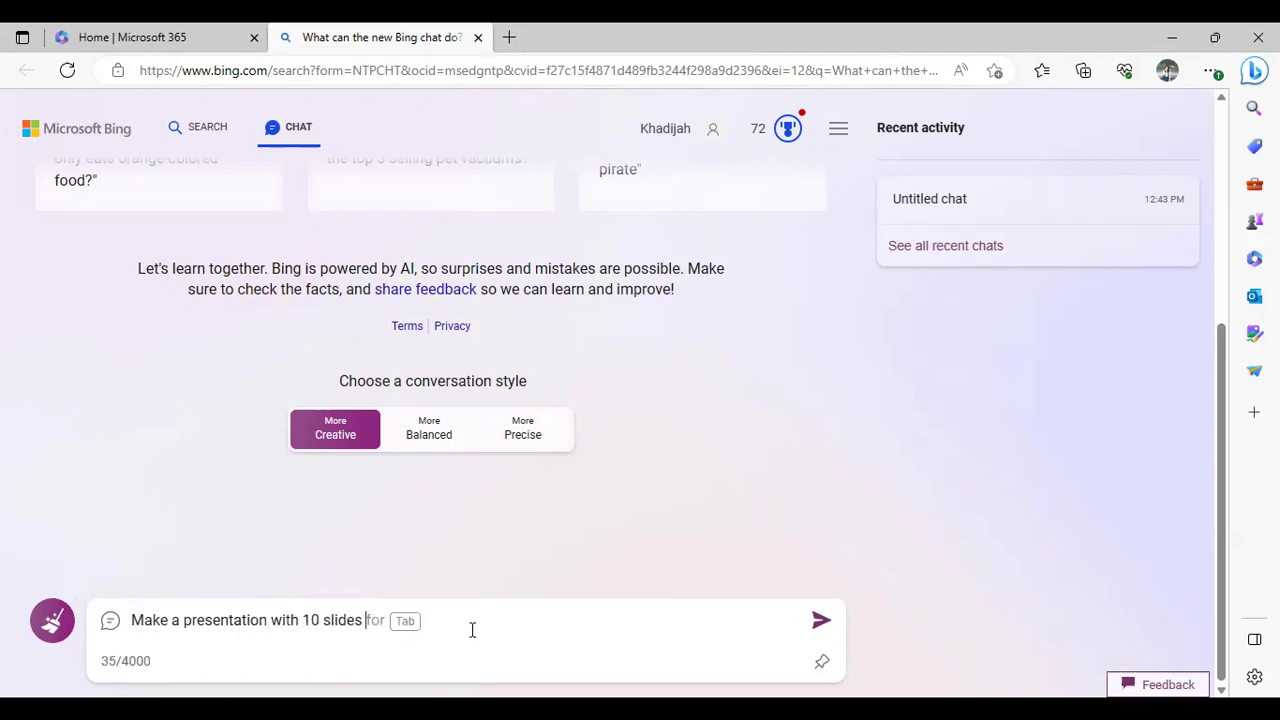
{"action": "left_click", "coordinate": [271, 620]}
{"action": "type", "text": "outline with 10 slides "}
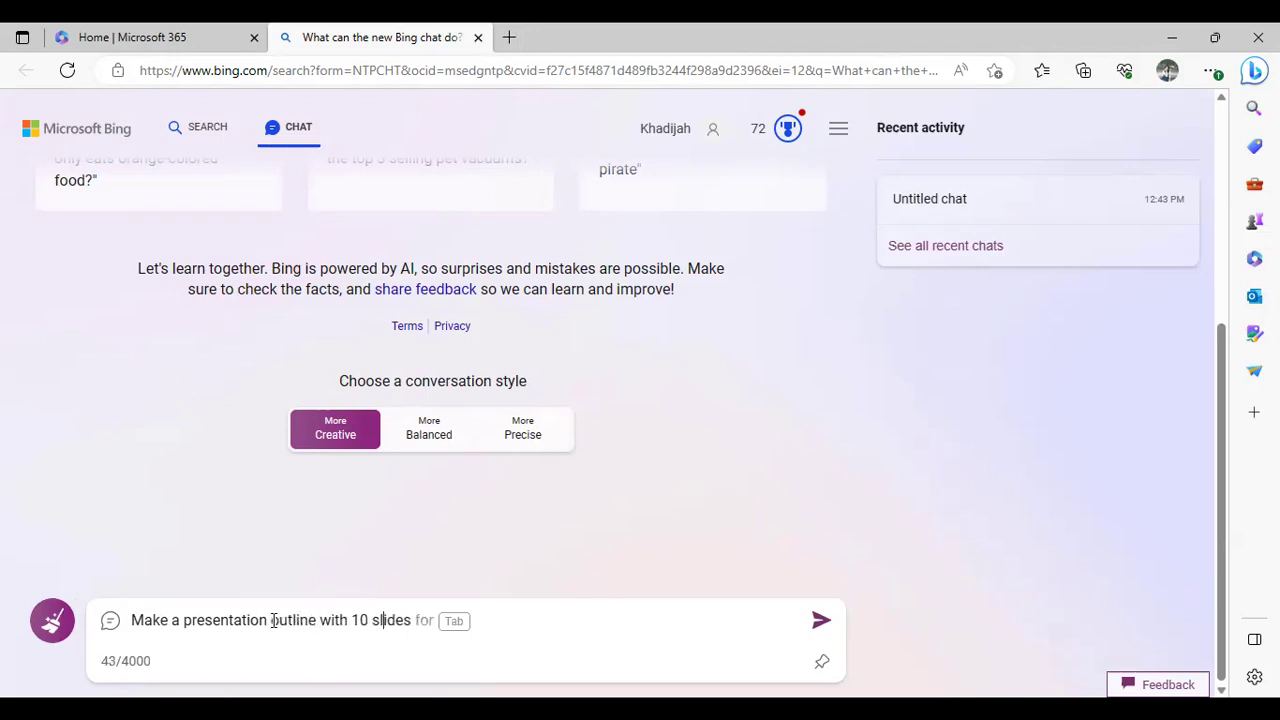
{"action": "type", "text": "on topic self directed learning"}
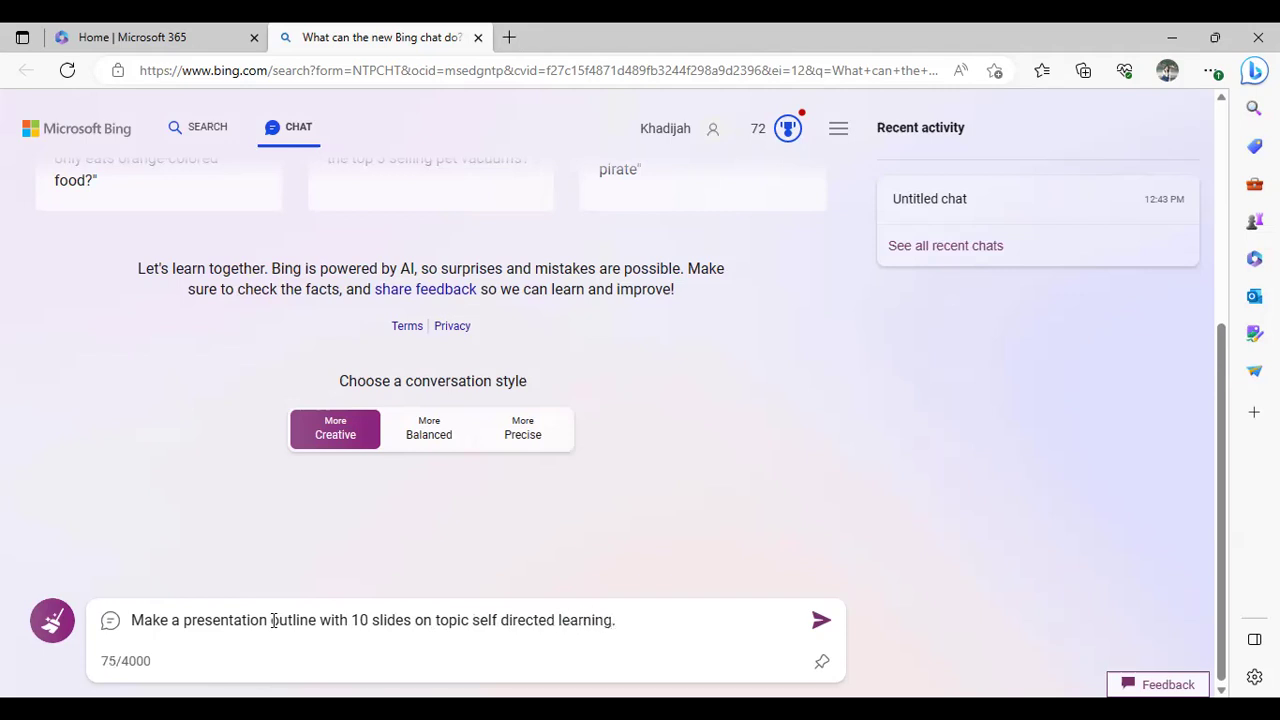
{"action": "type", "text": "."}
{"action": "left_click", "coordinate": [820, 621]}
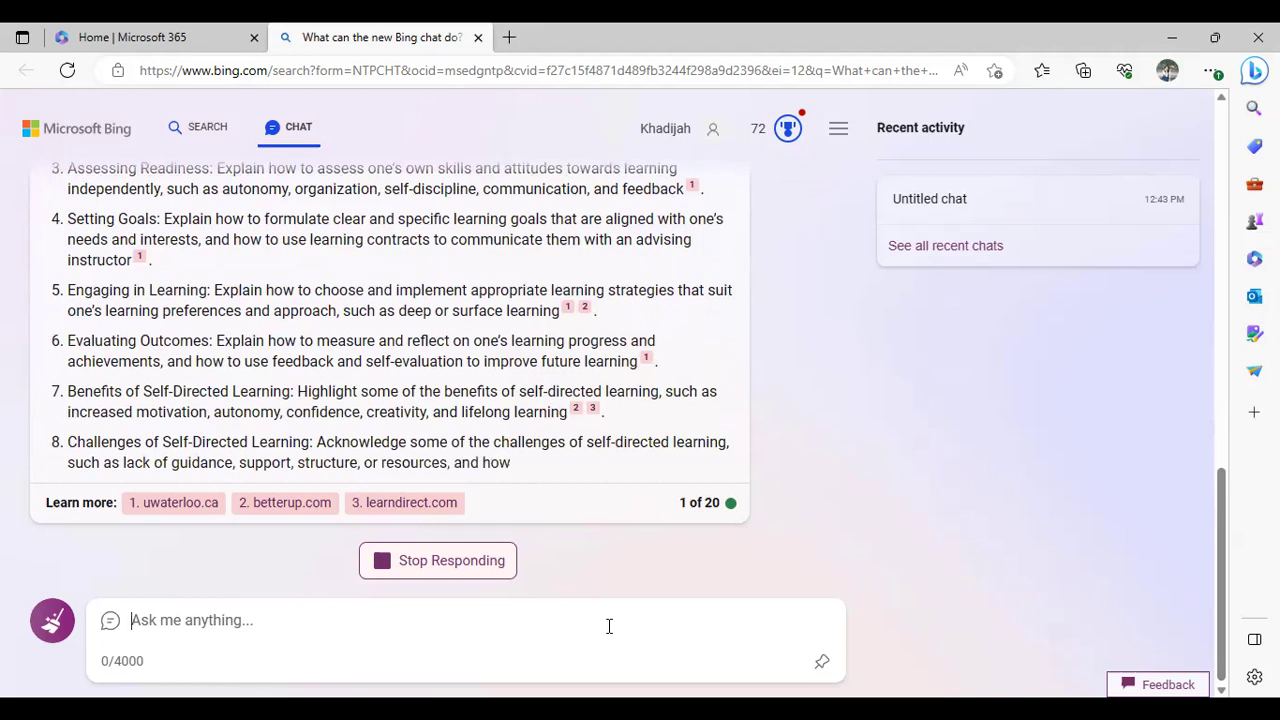
- Send the follow-up "thank you. Can you rewrite the above in headings and sub headings with slide numbers for each slide"
{"action": "type", "text": "thank you"}
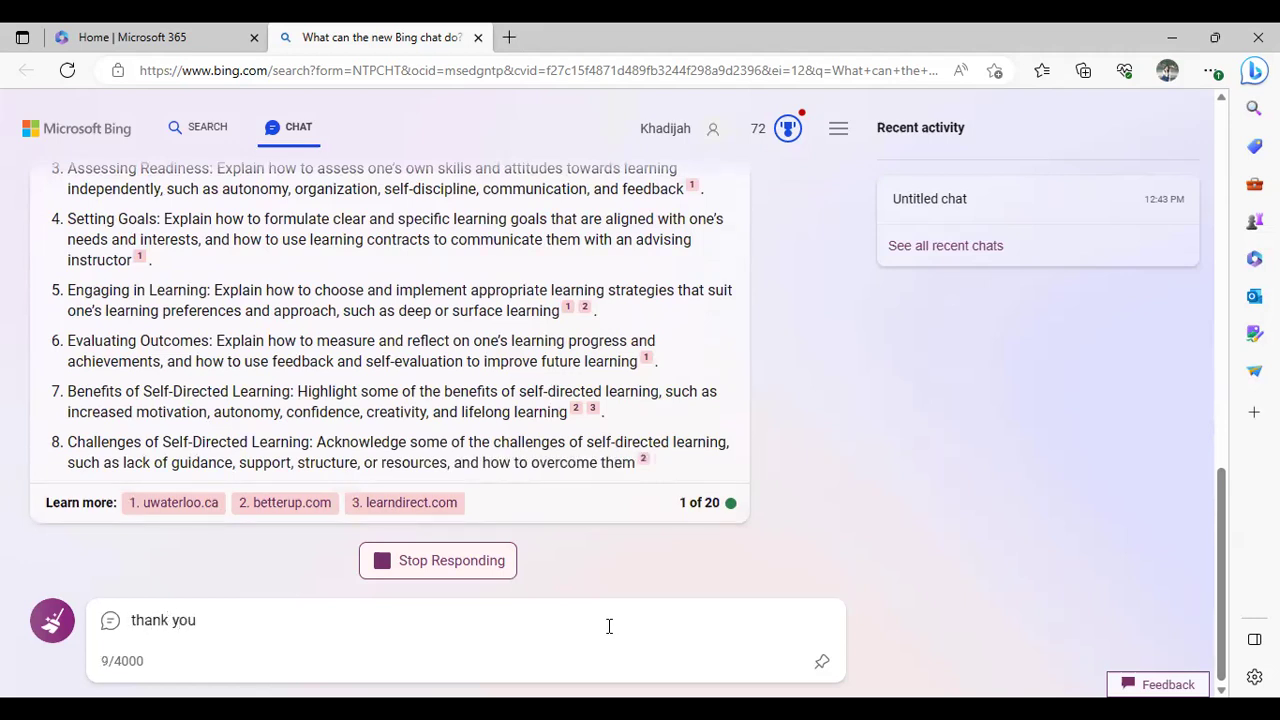
{"action": "key", "text": "BackSpace"}
{"action": "type", "text": ". Can you"}
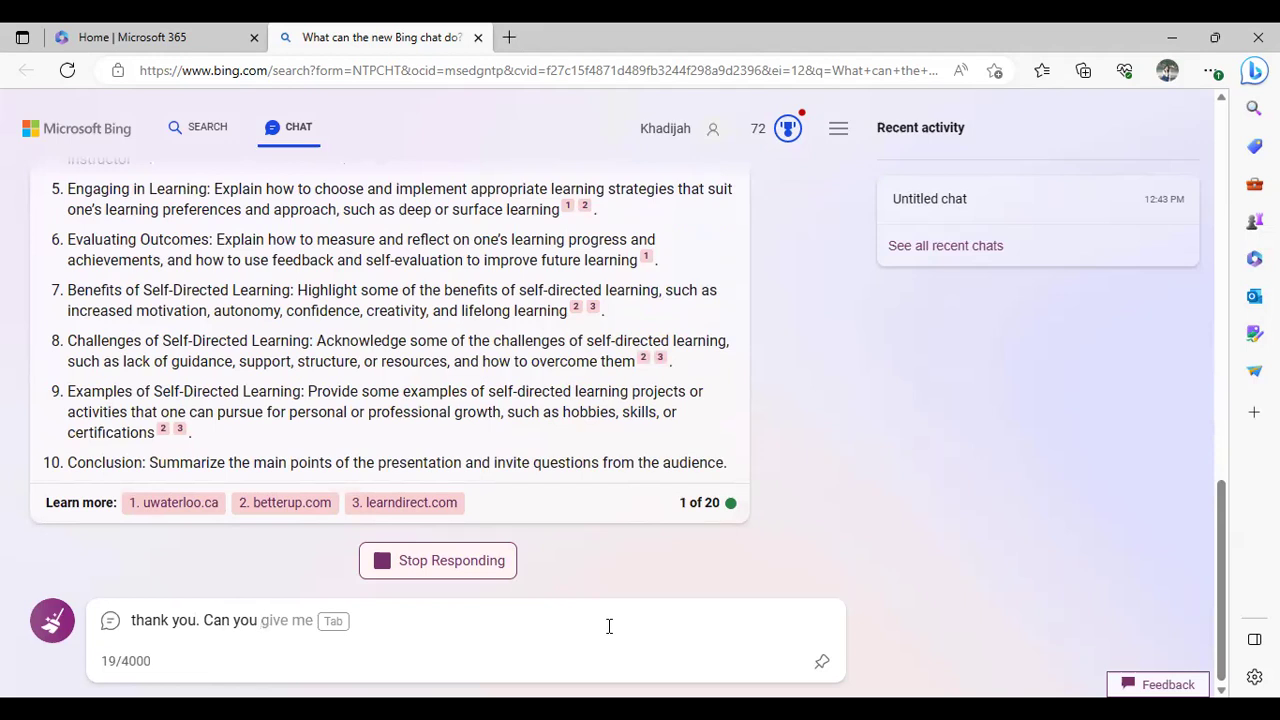
{"action": "type", "text": "rewrite the above in "}
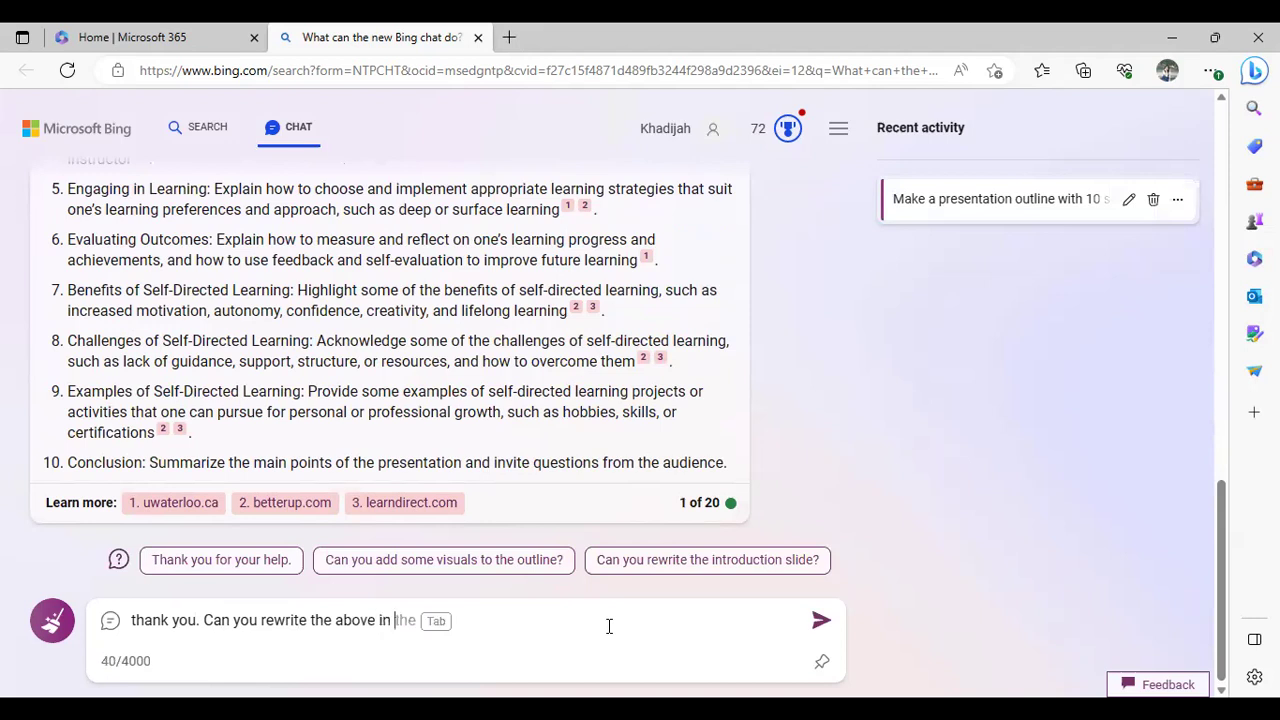
{"action": "type", "text": "headings and sub headings with slide numbers for each slide"}
{"action": "key", "text": "Return"}
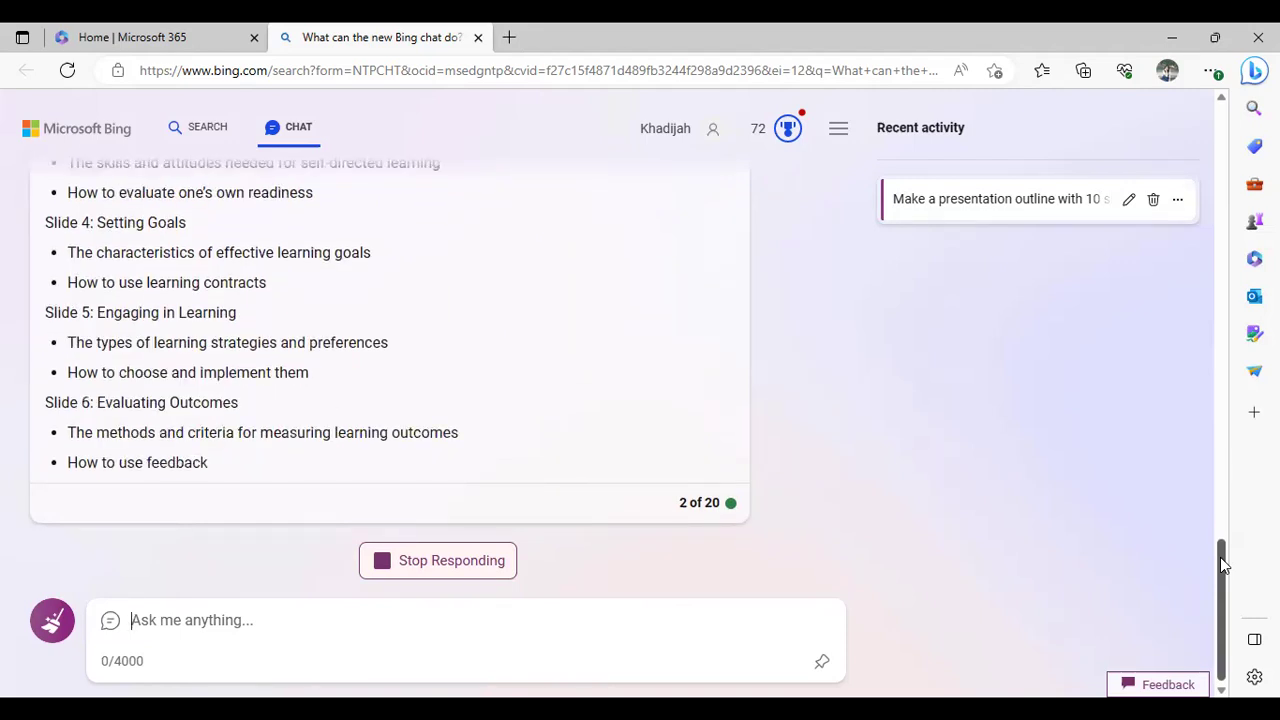
- Select and copy the rewritten outline from "Slide 1: Introduction" through the last Slide 10 bullet, and mark the response as liked
{"action": "mouse_move", "coordinate": [1220, 557]}
{"action": "left_mouse_down"}
{"action": "mouse_move", "coordinate": [1222, 484]}
{"action": "mouse_move", "coordinate": [1235, 556]}
{"action": "left_mouse_up"}
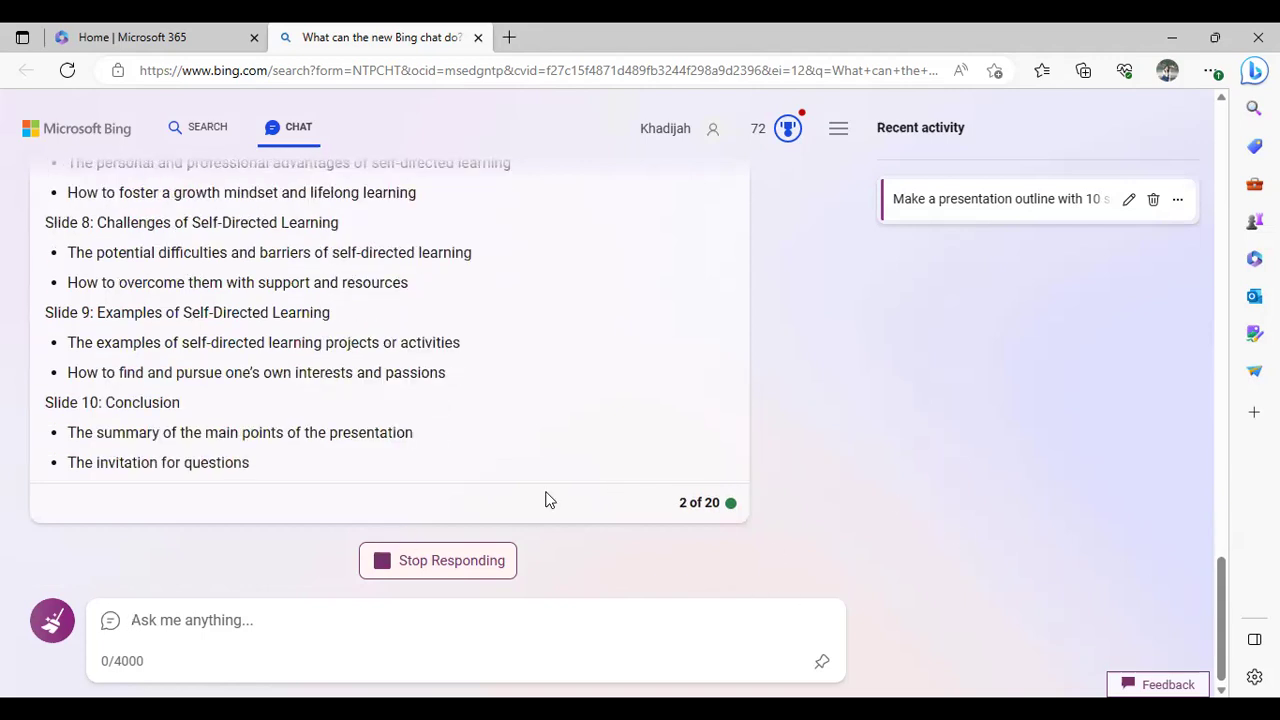
{"action": "left_click_drag", "start_coordinate": [400, 474], "coordinate": [106, 363]}
{"action": "scroll", "coordinate": [106, 364], "scroll_direction": "up", "scroll_amount": 4}
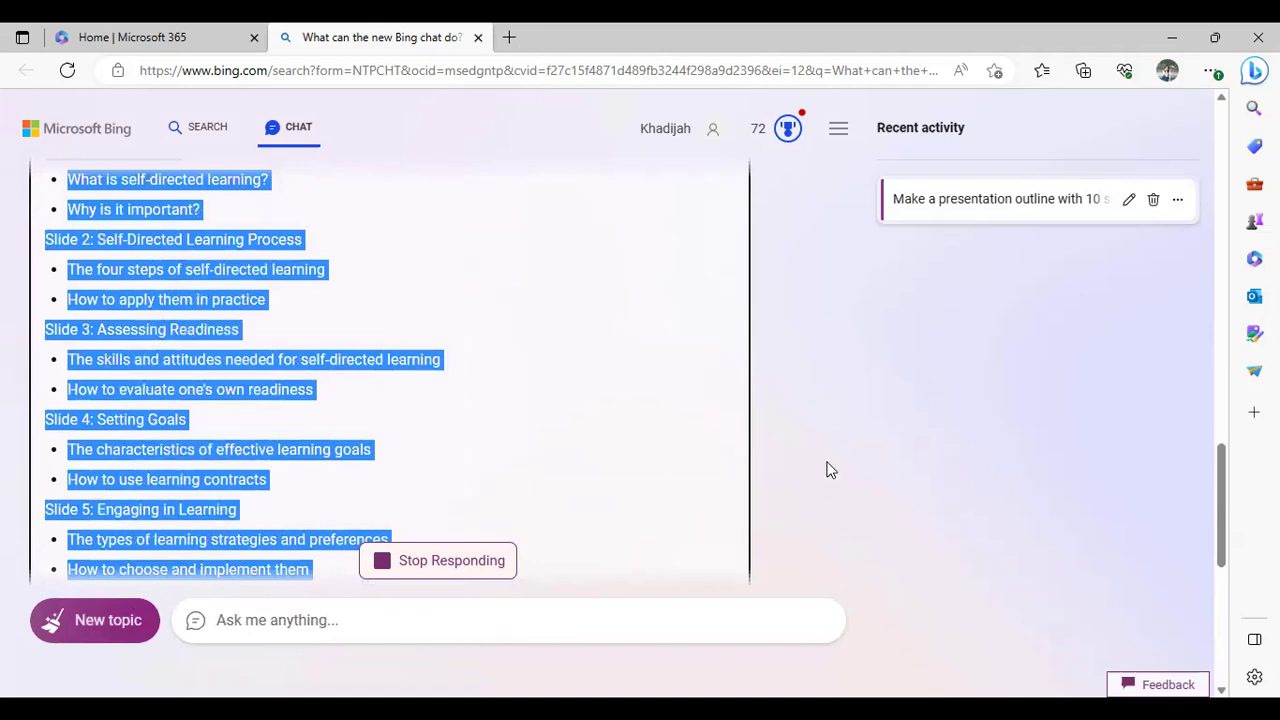
{"action": "left_click_drag", "start_coordinate": [1222, 499], "coordinate": [1222, 456]}
{"action": "scroll", "coordinate": [1224, 462], "scroll_direction": "up", "scroll_amount": 1}
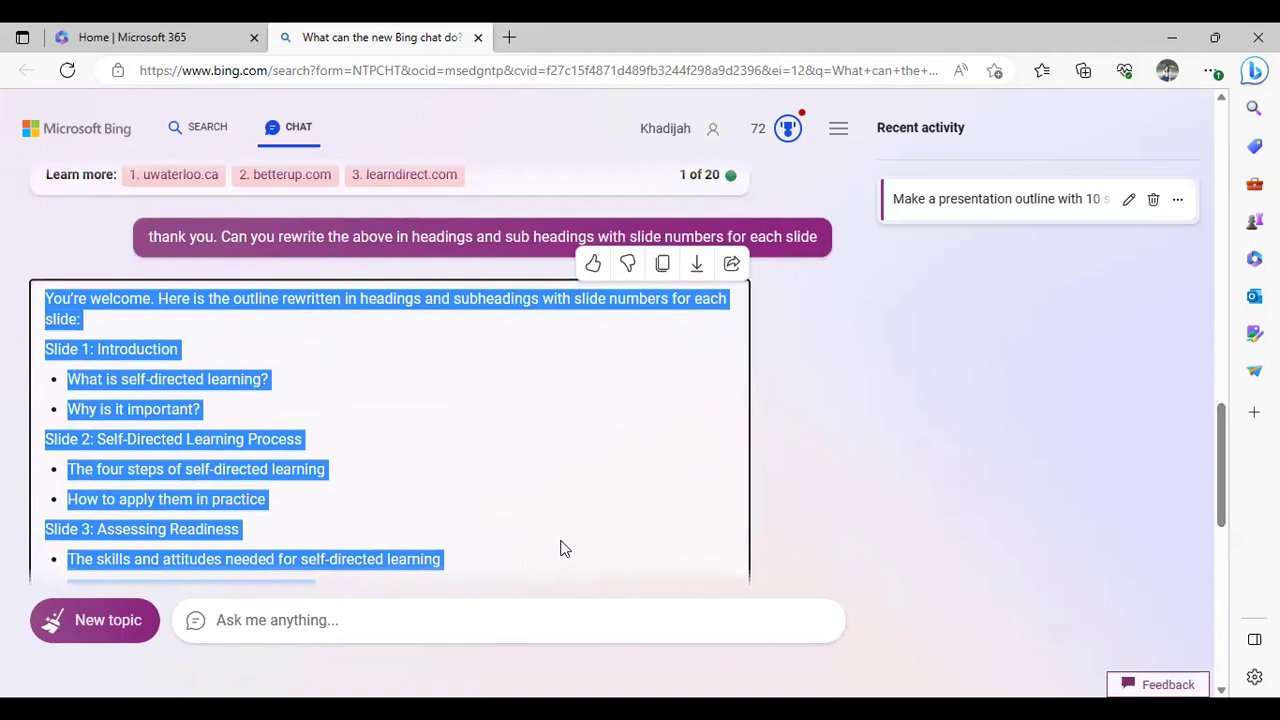
{"action": "key", "text": "shift+Down"}
{"action": "key", "text": "shift+Down"}
{"action": "key", "text": "shift+Right"}
{"action": "key", "text": "shift+Right"}
{"action": "key", "text": "shift+Right"}
{"action": "key", "text": "shift+Right"}
{"action": "key", "text": "shift+Right"}
{"action": "key", "text": "shift+Right"}
{"action": "key", "text": "shift+Right"}
{"action": "key", "text": "shift+Right"}
{"action": "key", "text": "shift+Right"}
{"action": "key", "text": "shift+Right"}
{"action": "key", "text": "shift+Right"}
{"action": "key", "text": "shift+Left"}
{"action": "key", "text": "shift+Left"}
{"action": "key", "text": "shift+Left"}
{"action": "key", "text": "shift+Left"}
{"action": "key", "text": "shift+Left"}
{"action": "key", "text": "shift+Left"}
{"action": "key", "text": "shift+Left"}
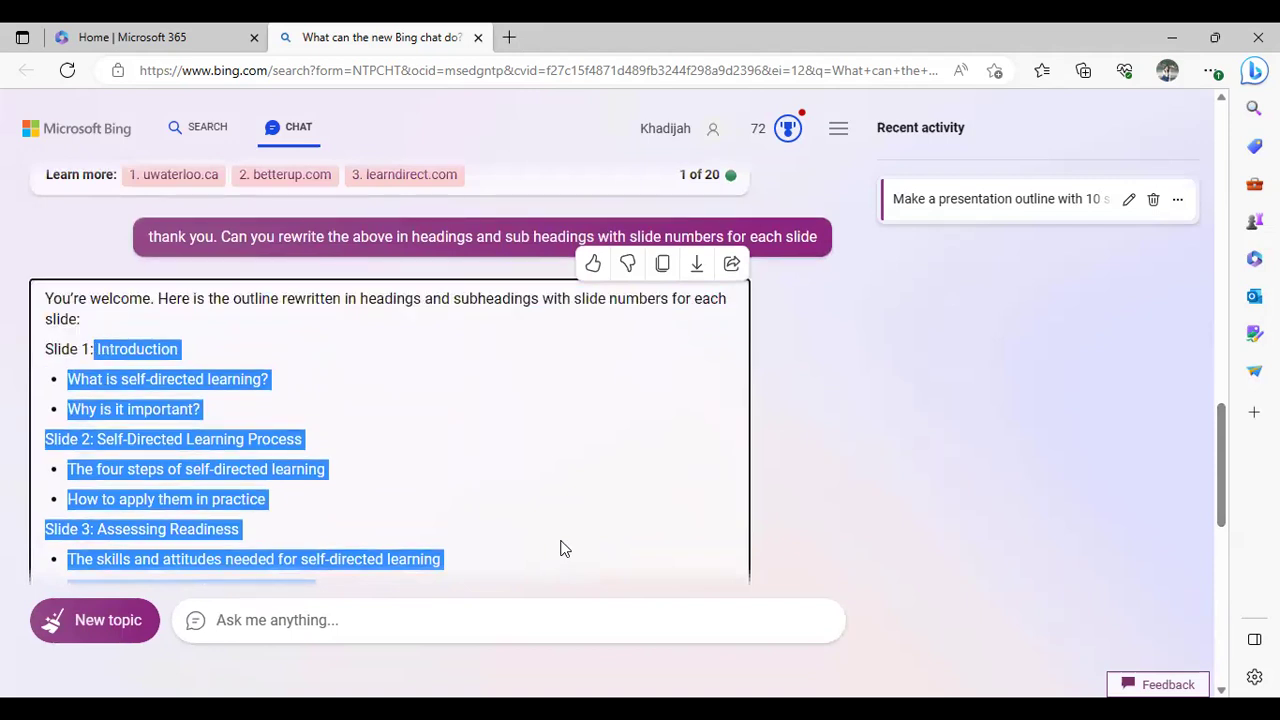
{"action": "key", "text": "shift+Left"}
{"action": "key", "text": "shift+Left"}
{"action": "key", "text": "shift+Left"}
{"action": "key", "text": "shift+Left"}
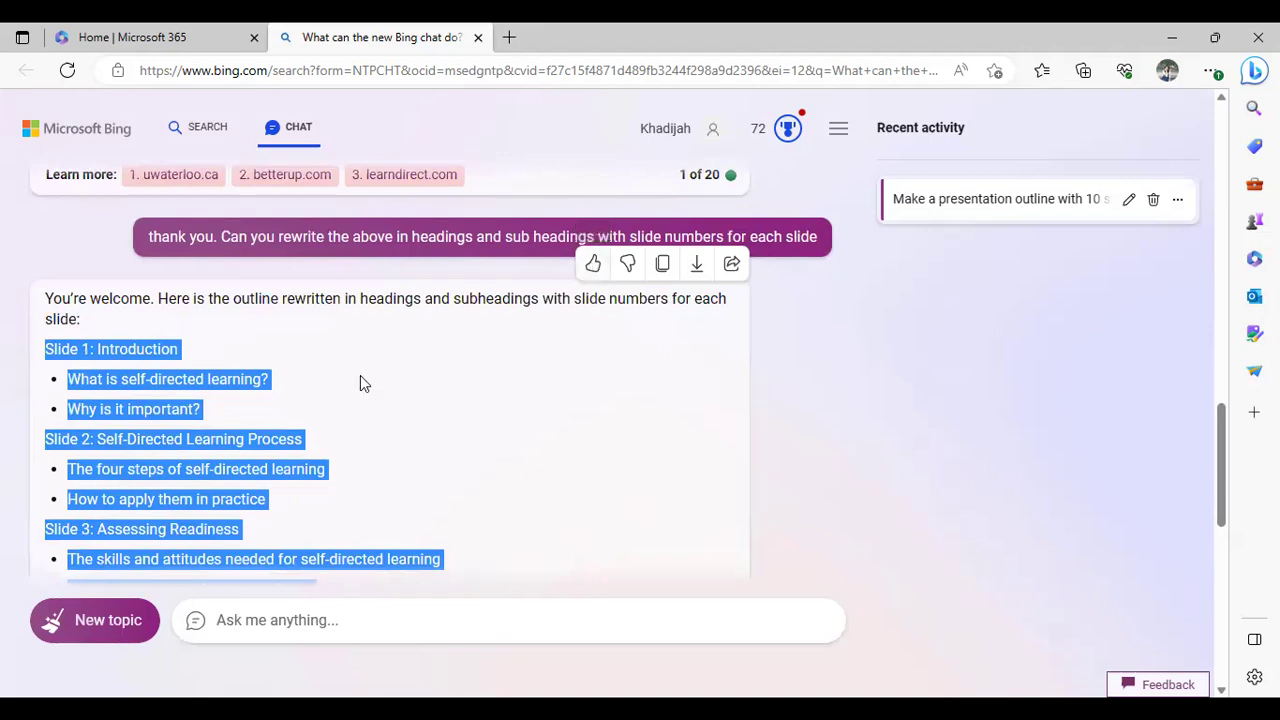
{"action": "left_click_drag", "start_coordinate": [591, 283], "coordinate": [593, 272]}
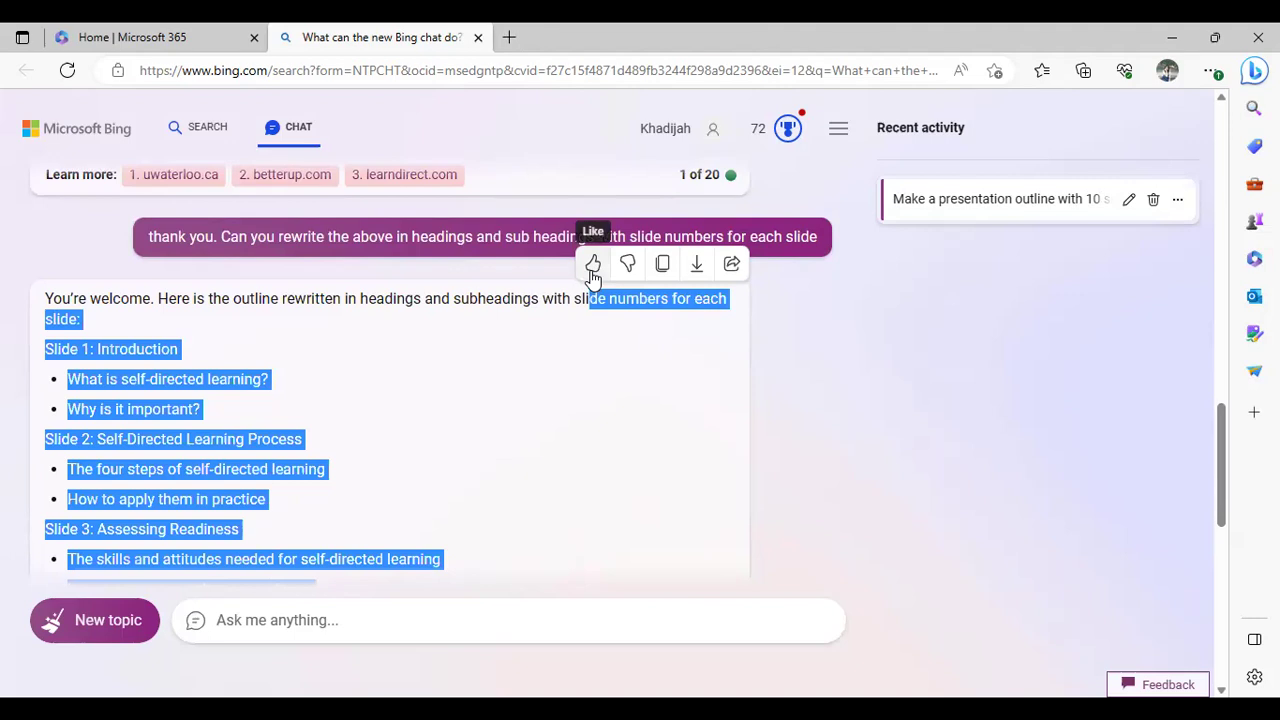
{"action": "left_click", "coordinate": [593, 266]}
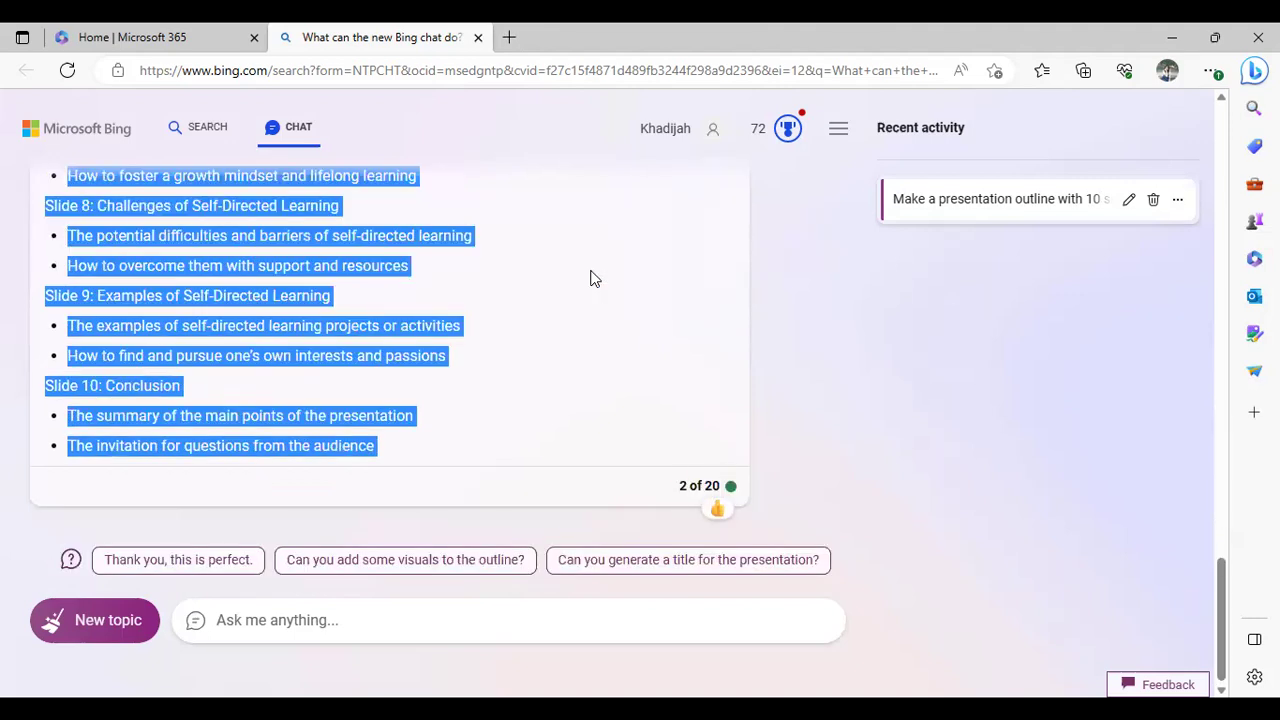
- Create a new blank Word document from the Microsoft 365 home page and paste the copied outline into it
{"action": "left_click", "coordinate": [178, 45]}
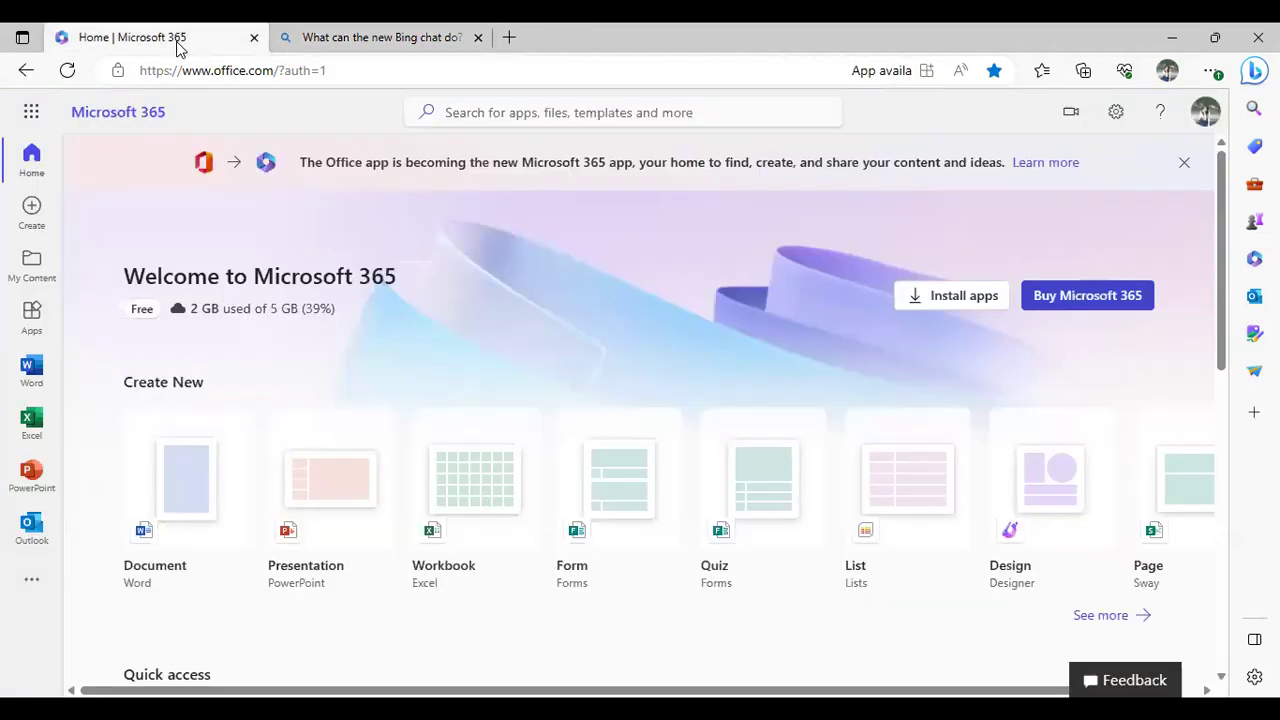
{"action": "left_click", "coordinate": [180, 511]}
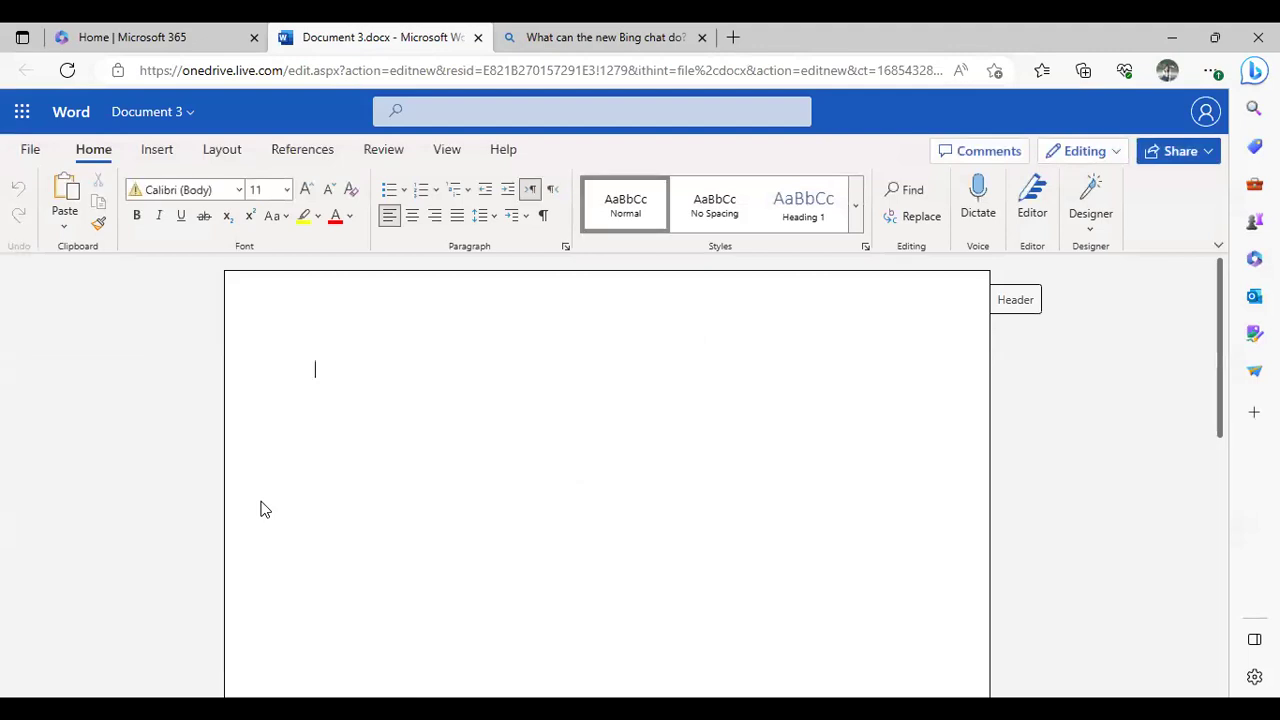
{"action": "key", "text": "ctrl+v"}
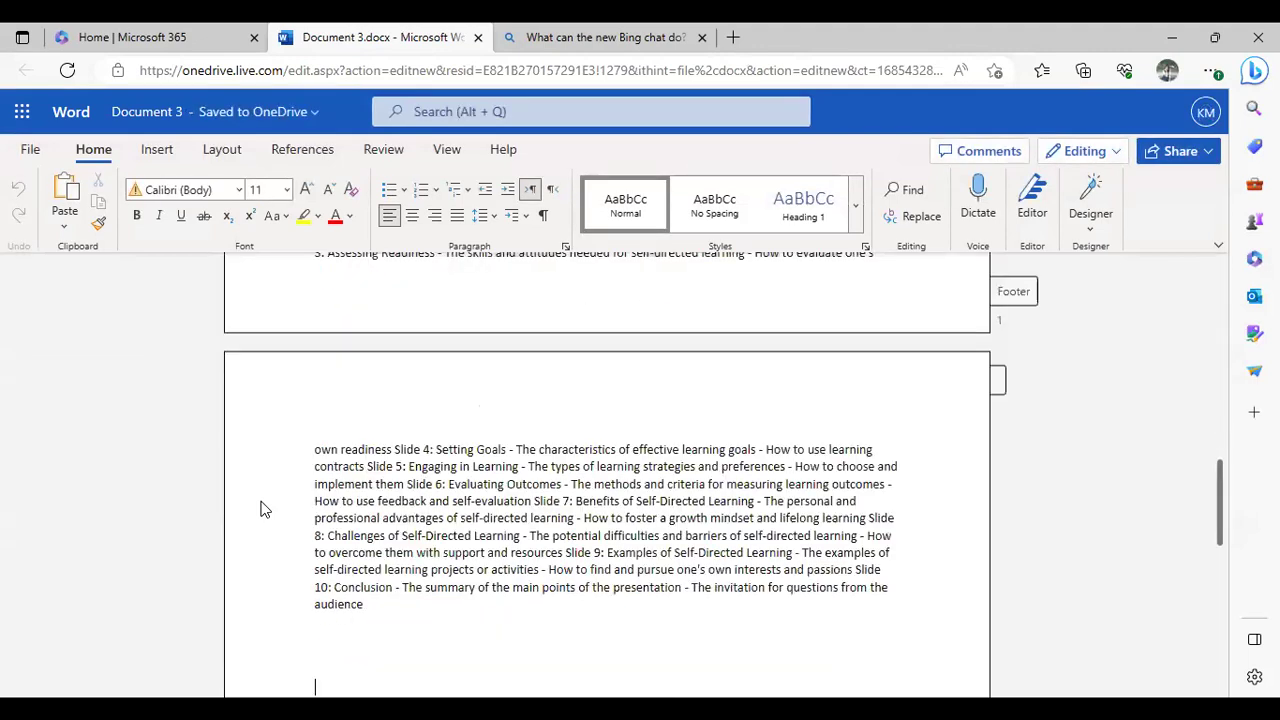
- Delete the duplicate unformatted text starting with "Received message" after the Slide 10 bullets through the document's end
{"action": "key", "text": "ctrl+a"}
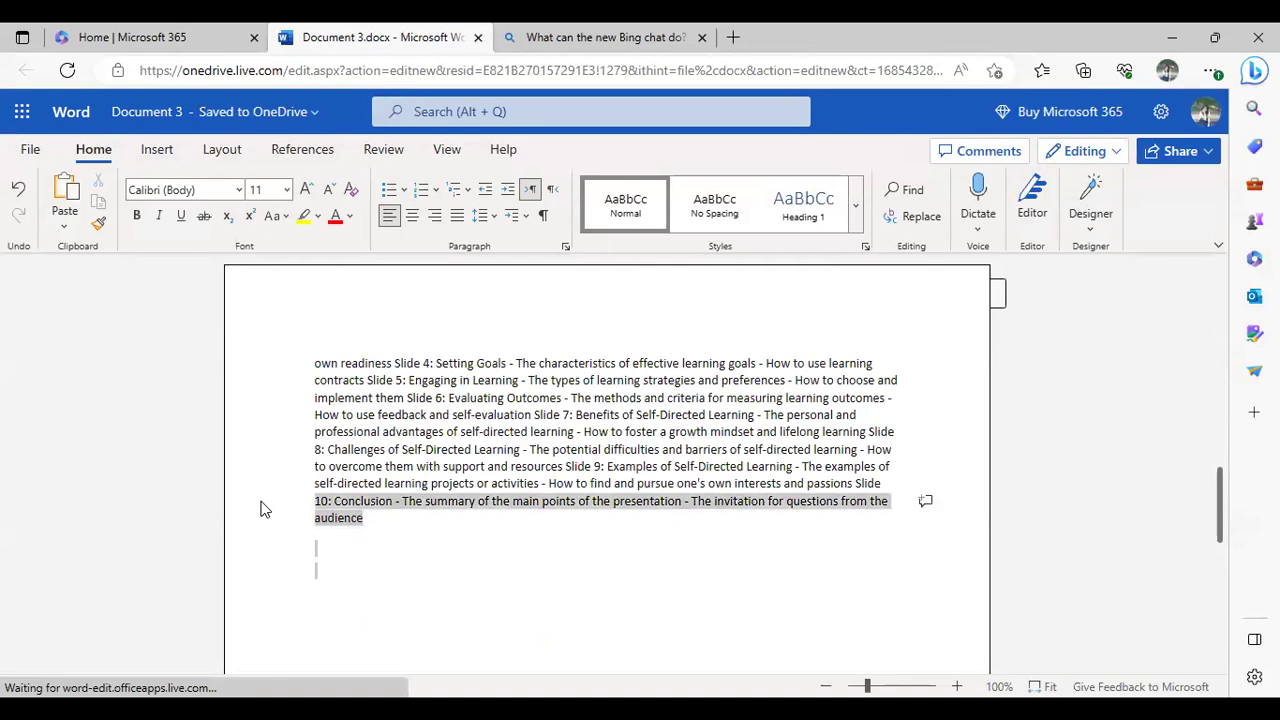
{"action": "key", "text": "shift+Up"}
{"action": "key", "text": "shift+Up"}
{"action": "key", "text": "shift+Up"}
{"action": "key", "text": "shift+Up"}
{"action": "key", "text": "shift+Up"}
{"action": "key", "text": "shift+Up"}
{"action": "key", "text": "shift+Up"}
{"action": "key", "text": "shift+Up"}
{"action": "key", "text": "shift+Up"}
{"action": "key", "text": "shift+Down"}
{"action": "key", "text": "shift+Down"}
{"action": "key", "text": "shift+Down"}
{"action": "key", "text": "shift+Down"}
{"action": "key", "text": "shift+Down"}
{"action": "key", "text": "shift+Down"}
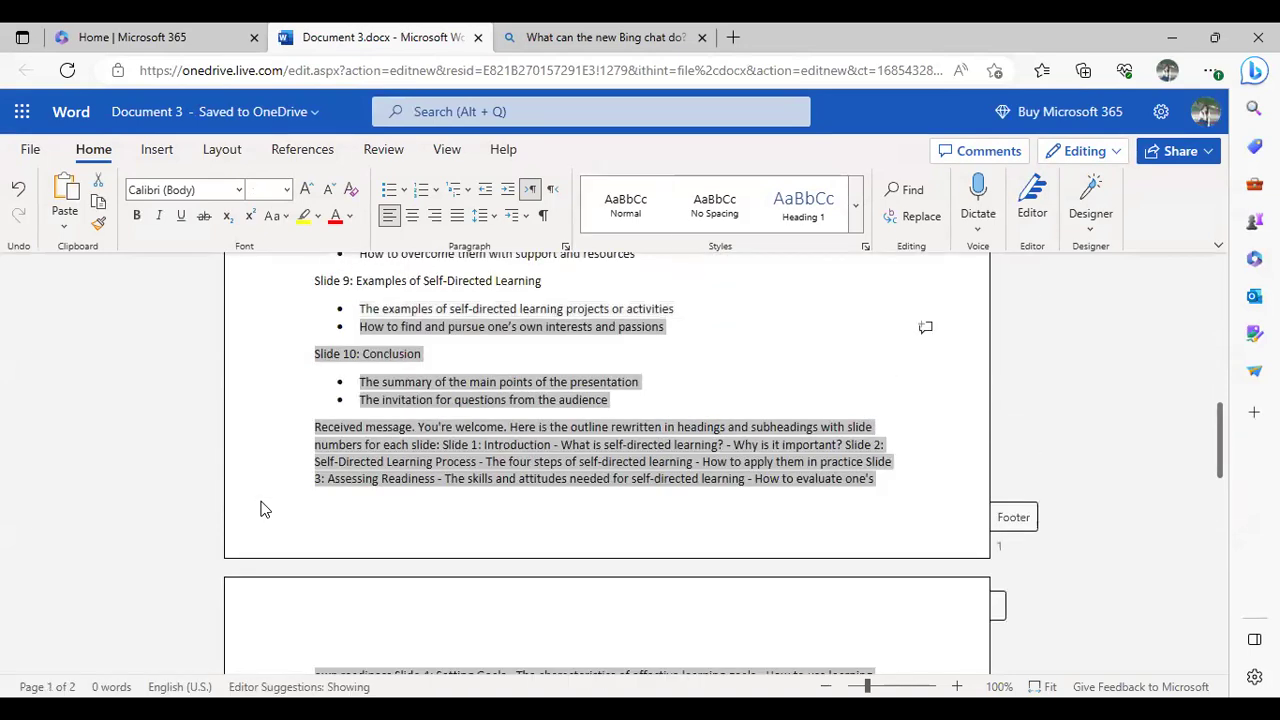
{"action": "key", "text": "shift+Up"}
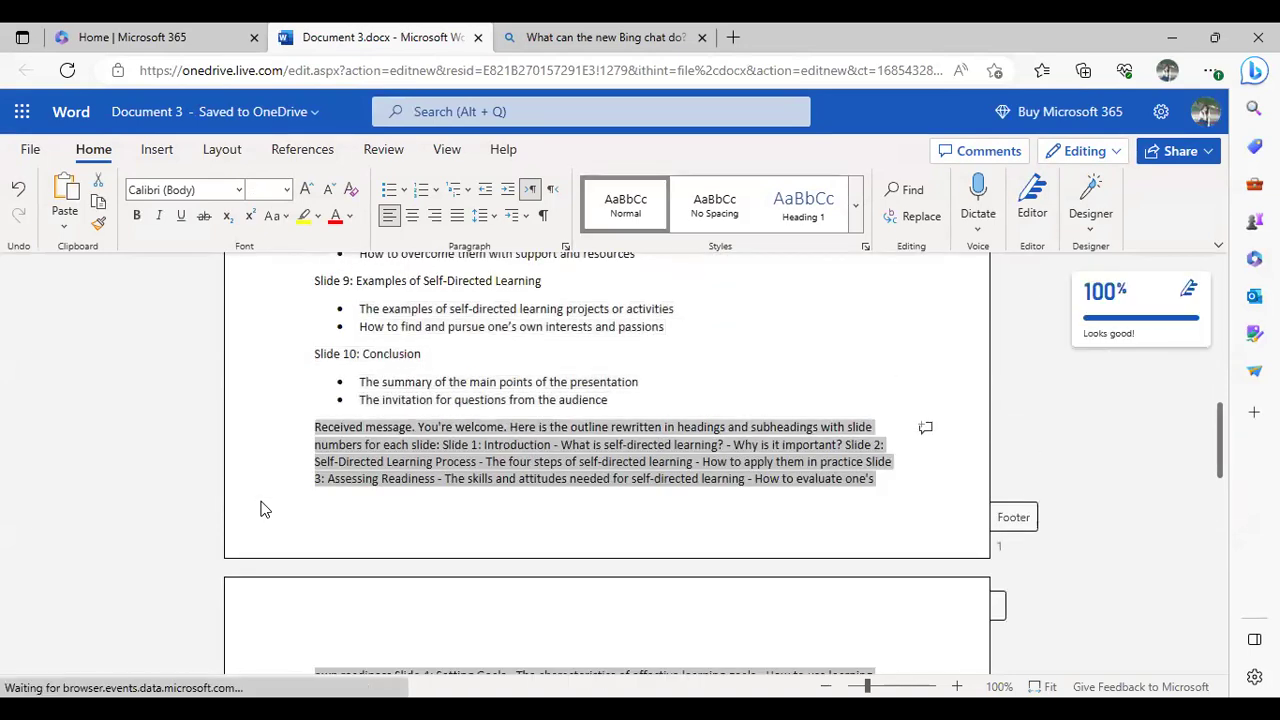
{"action": "key", "text": "Delete"}
- Delete the leftover line "de numbers for each slide:" above the Slide 1: Introduction heading
{"action": "key", "text": "Up"}
{"action": "key", "text": "Up"}
{"action": "key", "text": "Up"}
{"action": "key", "text": "Up"}
{"action": "key", "text": "Up"}
{"action": "key", "text": "Up"}
{"action": "key", "text": "Up"}
{"action": "key", "text": "Up"}
{"action": "key", "text": "Up"}
{"action": "key", "text": "Up"}
{"action": "key", "text": "Up"}
{"action": "key", "text": "Up"}
{"action": "key", "text": "Up"}
{"action": "key", "text": "Up"}
{"action": "key", "text": "Up"}
{"action": "key", "text": "Up"}
{"action": "key", "text": "Up"}
{"action": "key", "text": "Up"}
{"action": "key", "text": "Up"}
{"action": "key", "text": "Up"}
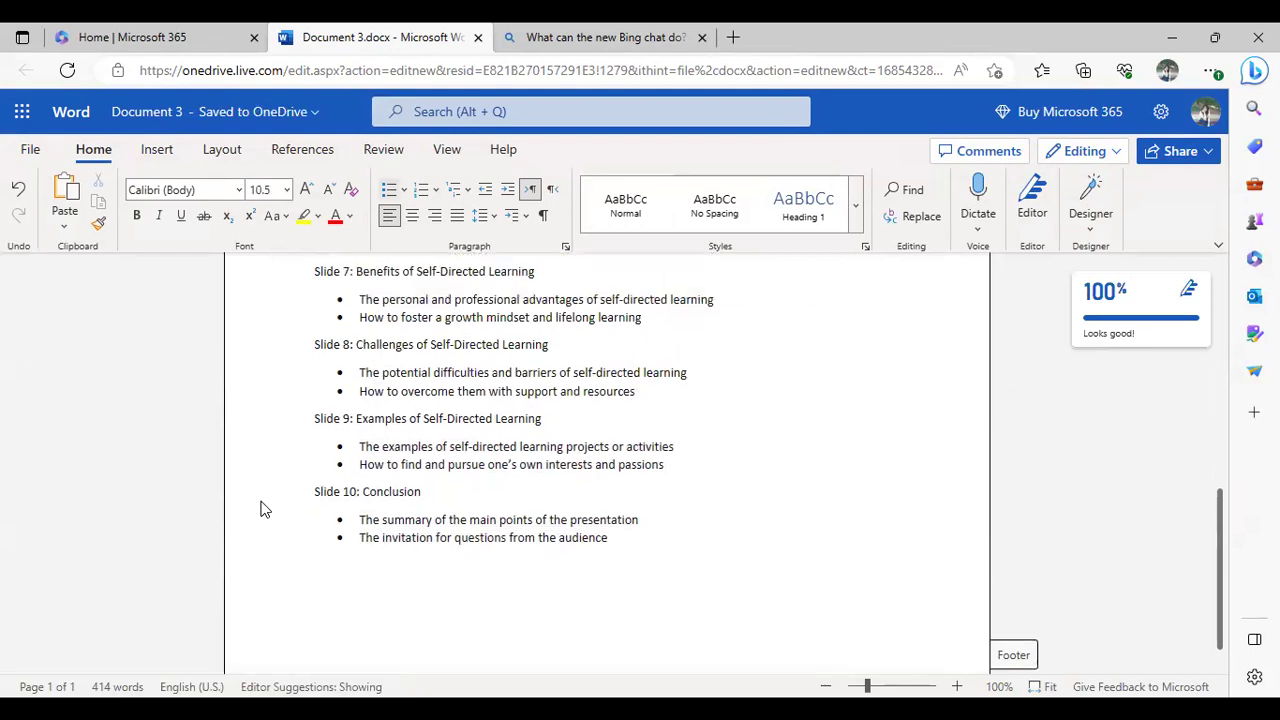
{"action": "key", "text": "Up"}
{"action": "key", "text": "Up"}
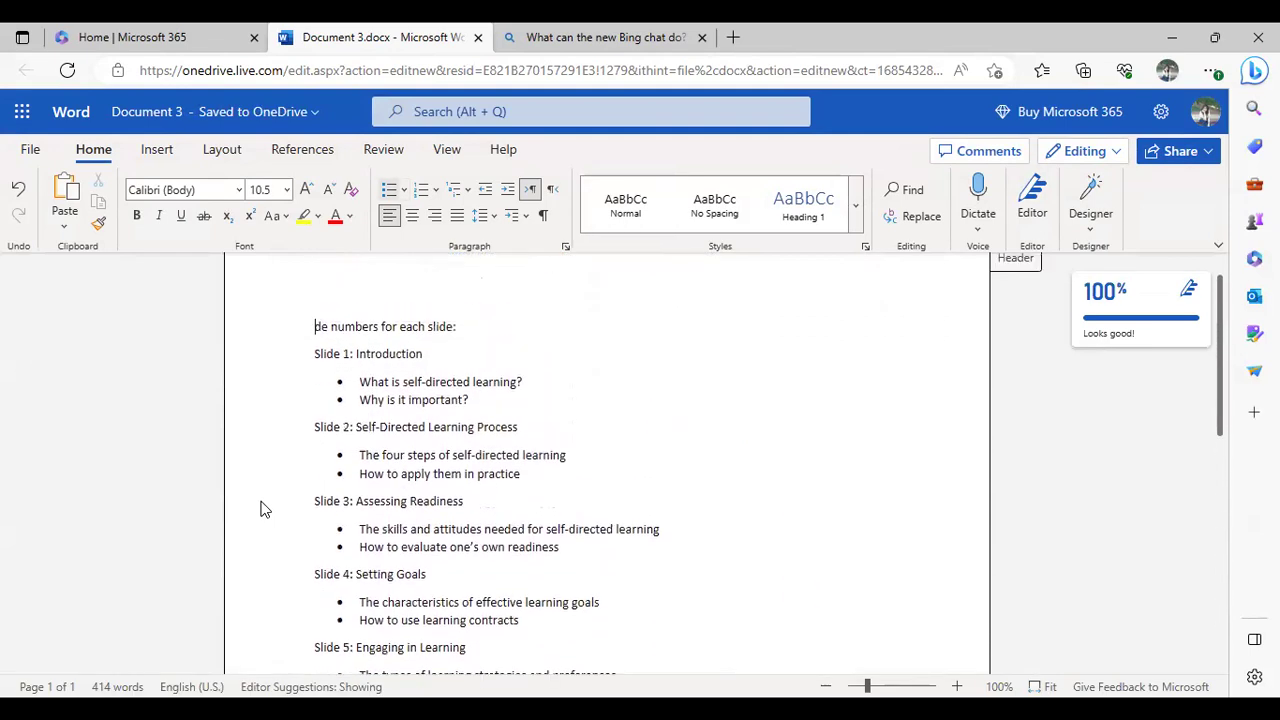
{"action": "key", "text": "shift+Right"}
{"action": "key", "text": "shift+Right"}
{"action": "key", "text": "shift+Right"}
{"action": "key", "text": "shift+Right"}
{"action": "key", "text": "shift+Right"}
{"action": "key", "text": "shift+Right"}
{"action": "key", "text": "shift+Right"}
{"action": "key", "text": "shift+Right"}
{"action": "key", "text": "shift+Right"}
{"action": "key", "text": "shift+Right"}
{"action": "key", "text": "shift+Right"}
{"action": "key", "text": "shift+Right"}
{"action": "key", "text": "shift+Right"}
{"action": "key", "text": "shift+Right"}
{"action": "key", "text": "shift+Right"}
{"action": "key", "text": "shift+Right"}
{"action": "key", "text": "shift+Right"}
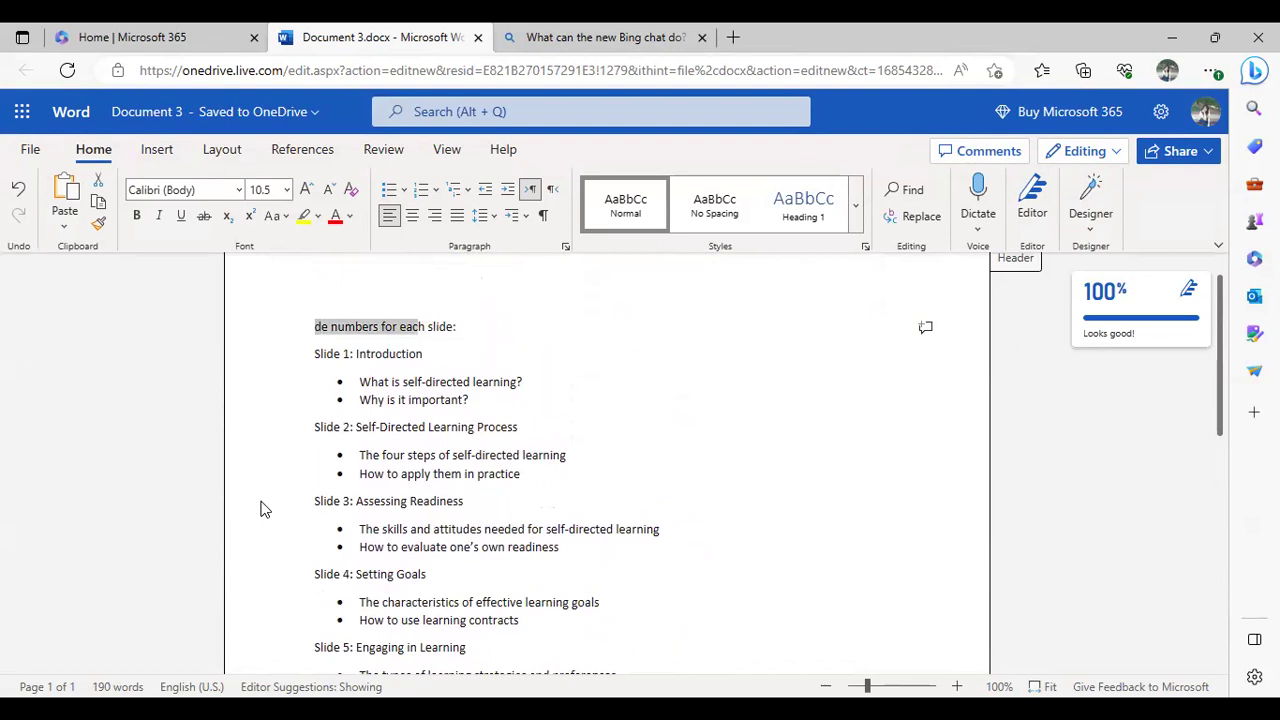
{"action": "key", "text": "shift+Right"}
{"action": "key", "text": "shift+Right"}
{"action": "key", "text": "shift+Right"}
{"action": "key", "text": "Delete"}
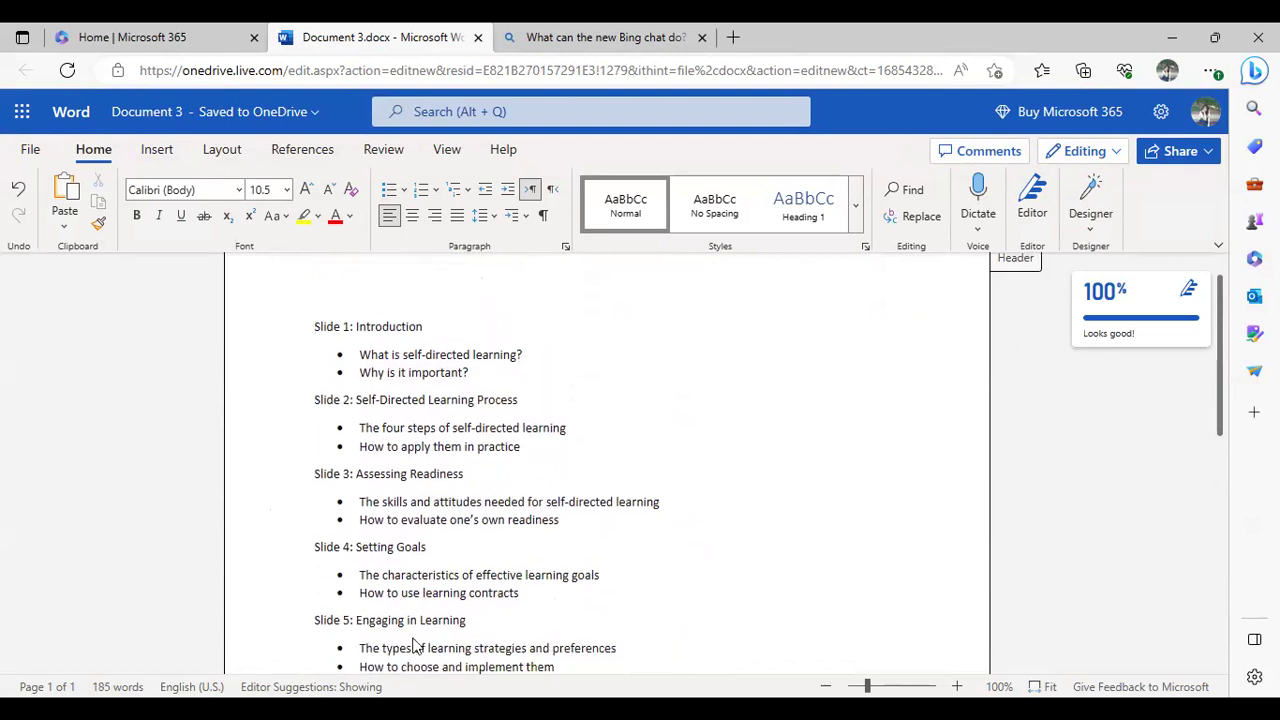
- Start exporting the document to a PowerPoint presentation (preview) so that a design theme can be chosen
{"action": "left_click", "coordinate": [28, 146]}
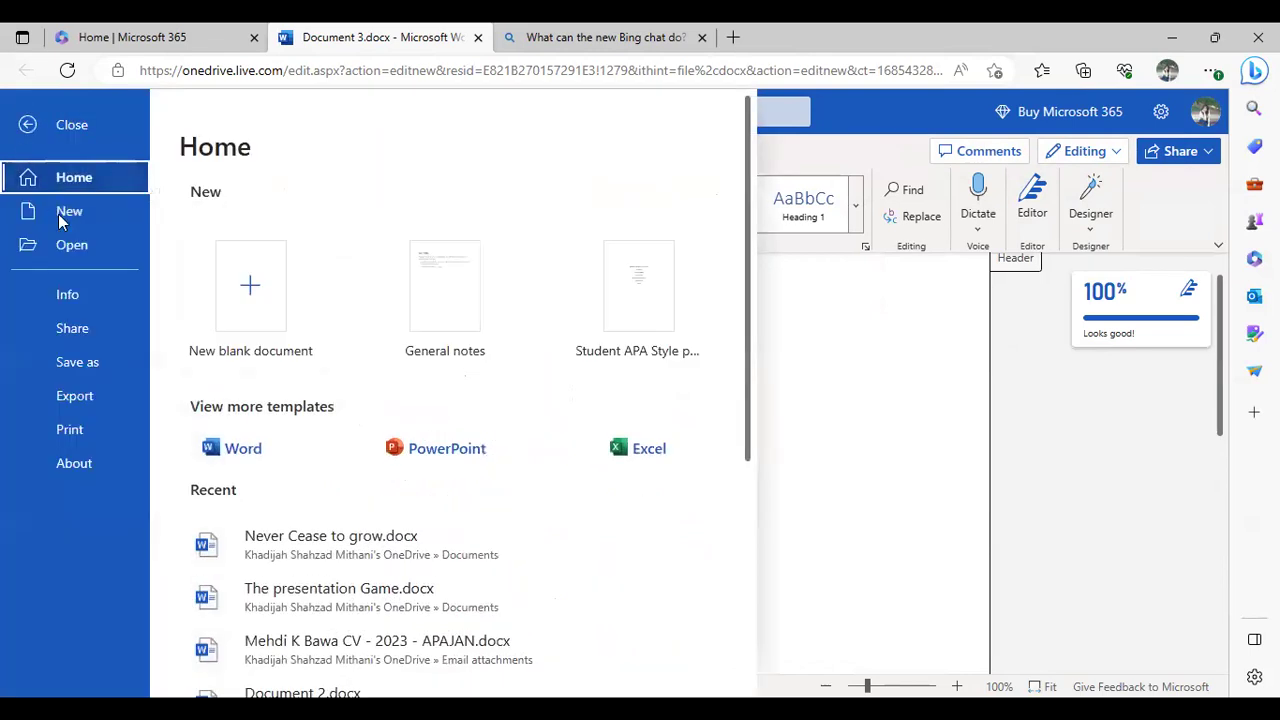
{"action": "left_click", "coordinate": [87, 401]}
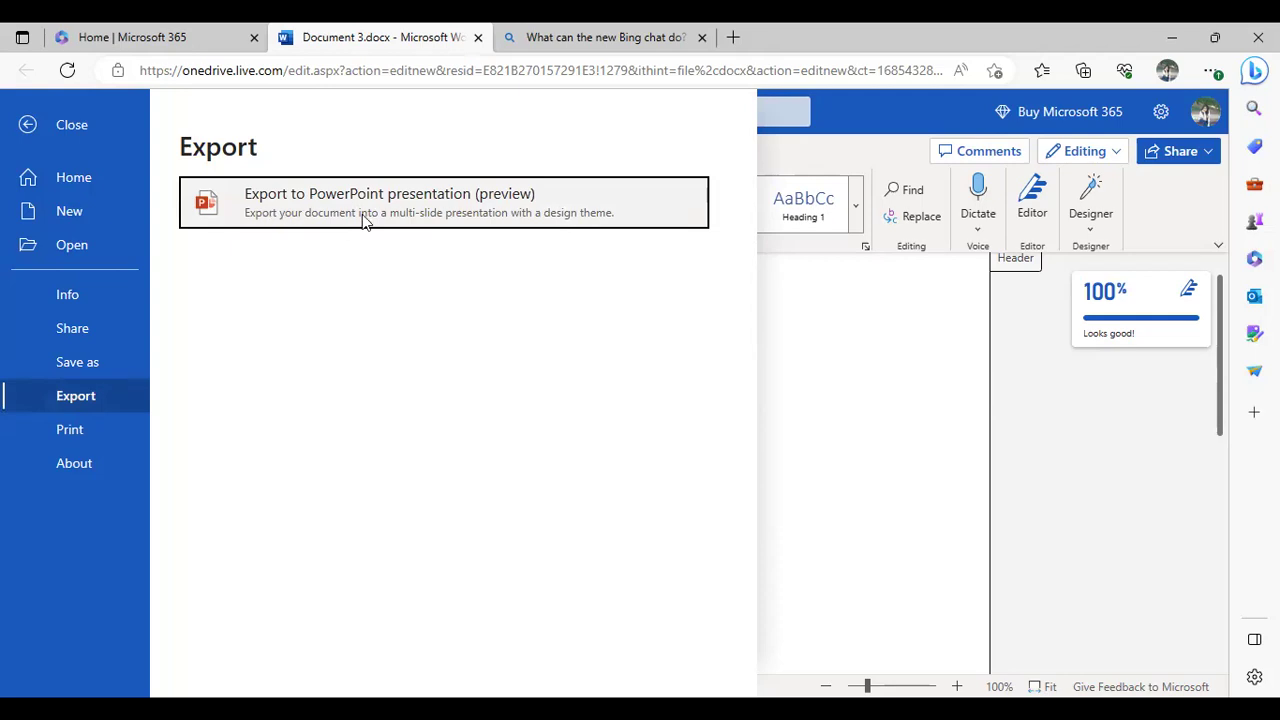
{"action": "left_click", "coordinate": [458, 214]}
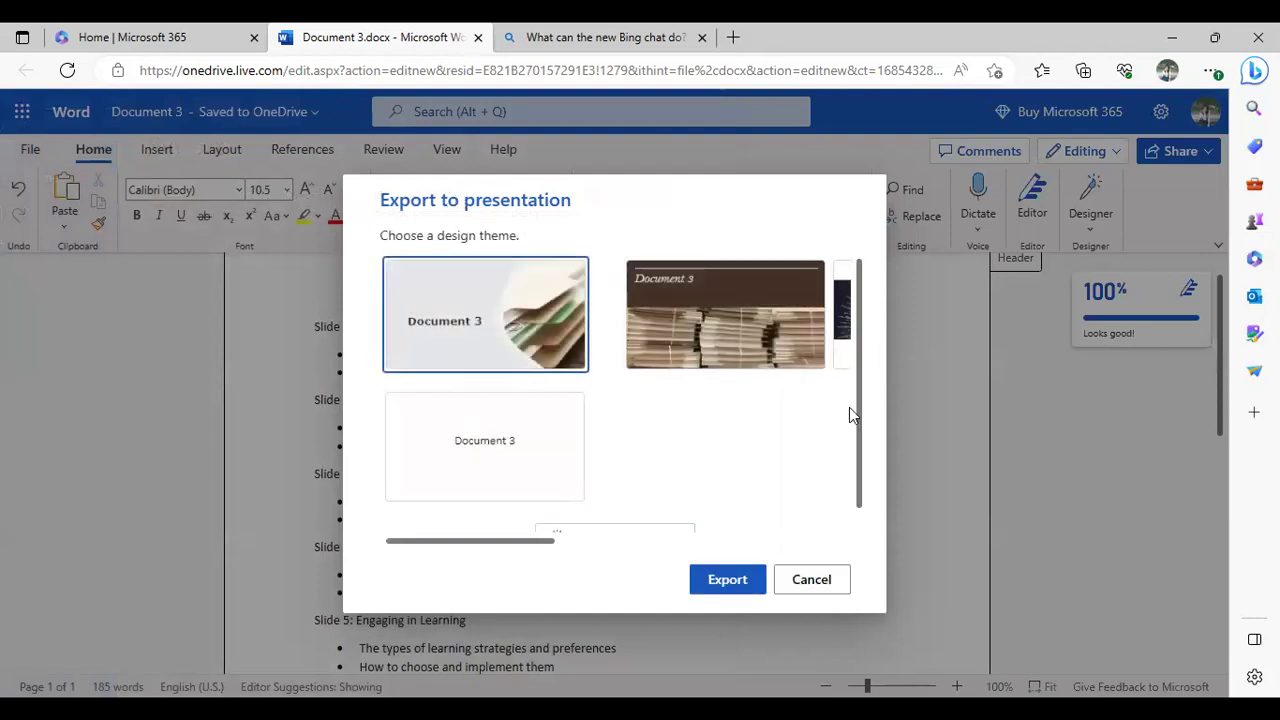
- Load more design themes for the export and choose the pale theme with the multicoloured mosaic pattern
{"action": "left_click_drag", "start_coordinate": [857, 420], "coordinate": [855, 478]}
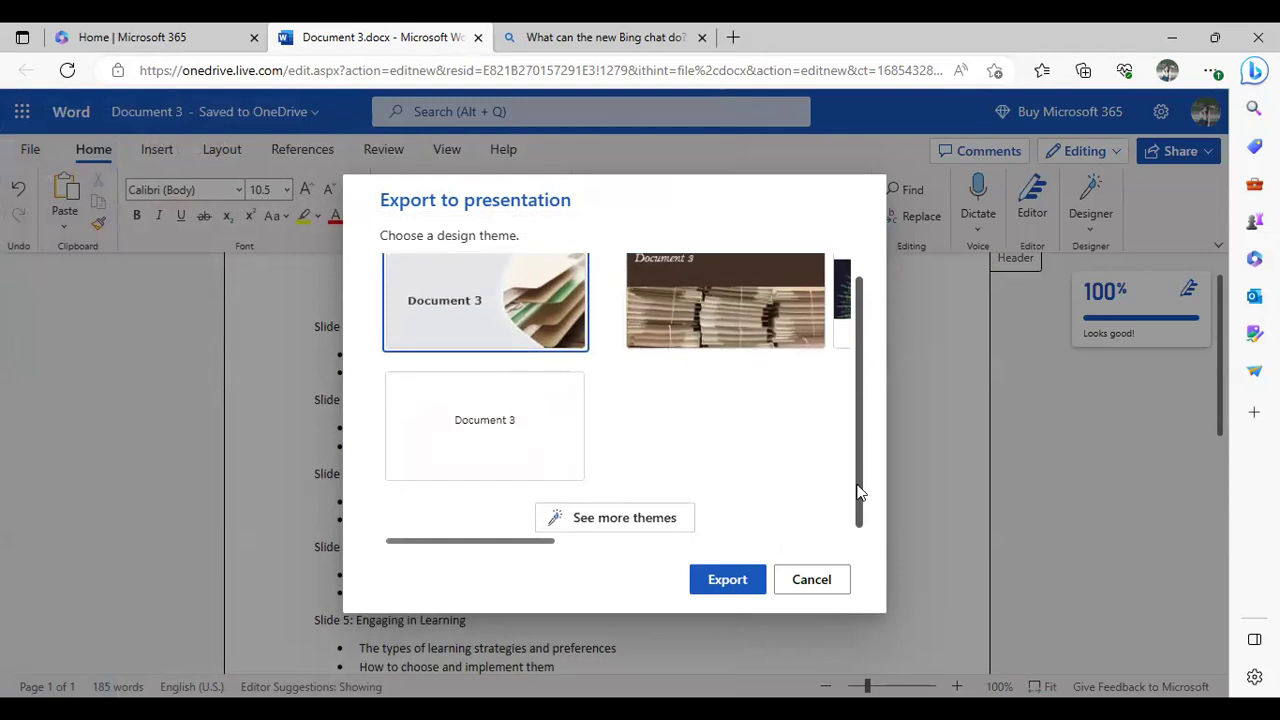
{"action": "left_click", "coordinate": [616, 517]}
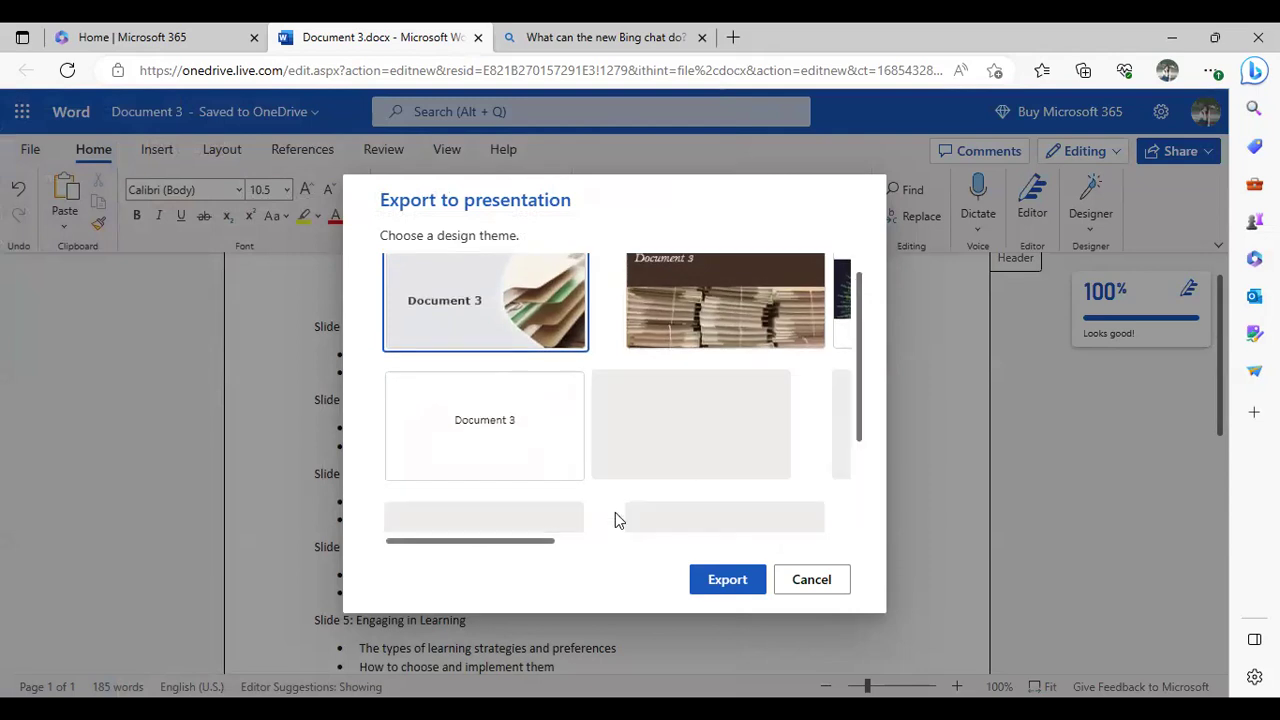
{"action": "left_click_drag", "start_coordinate": [857, 363], "coordinate": [870, 328]}
{"action": "left_click_drag", "start_coordinate": [463, 540], "coordinate": [733, 527]}
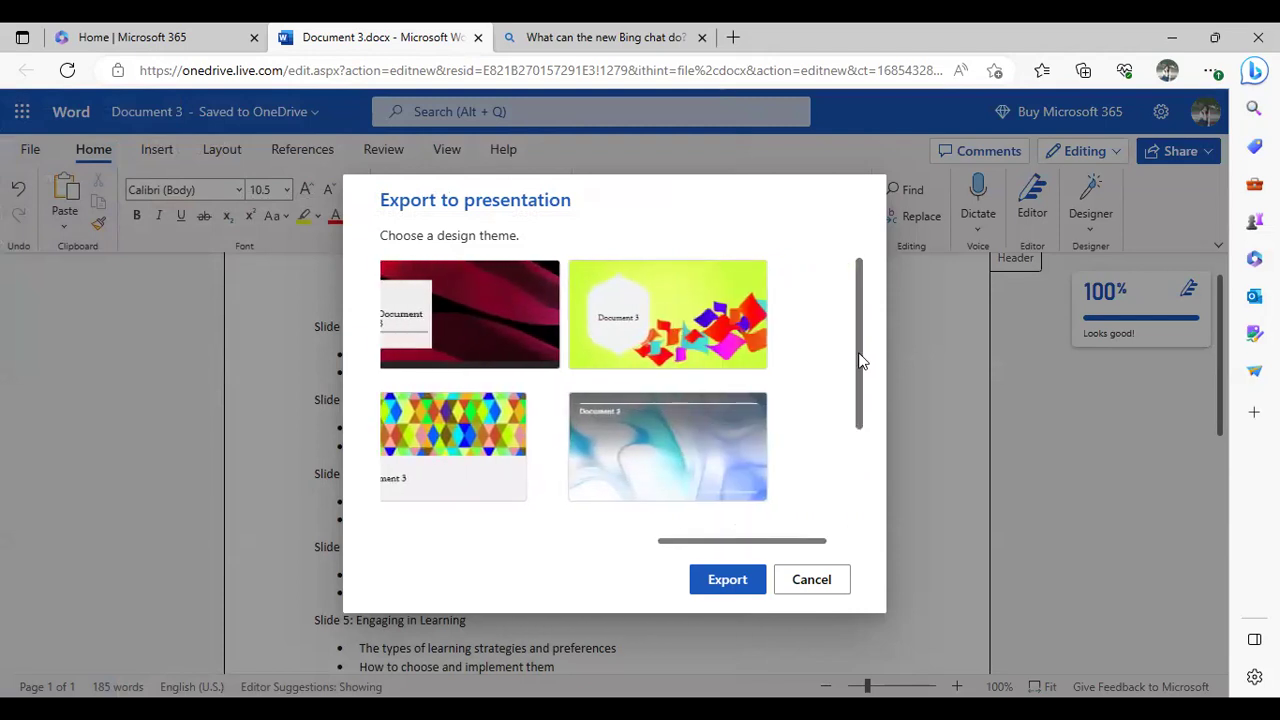
{"action": "left_click_drag", "start_coordinate": [862, 361], "coordinate": [820, 480]}
{"action": "left_click_drag", "start_coordinate": [750, 546], "coordinate": [476, 541]}
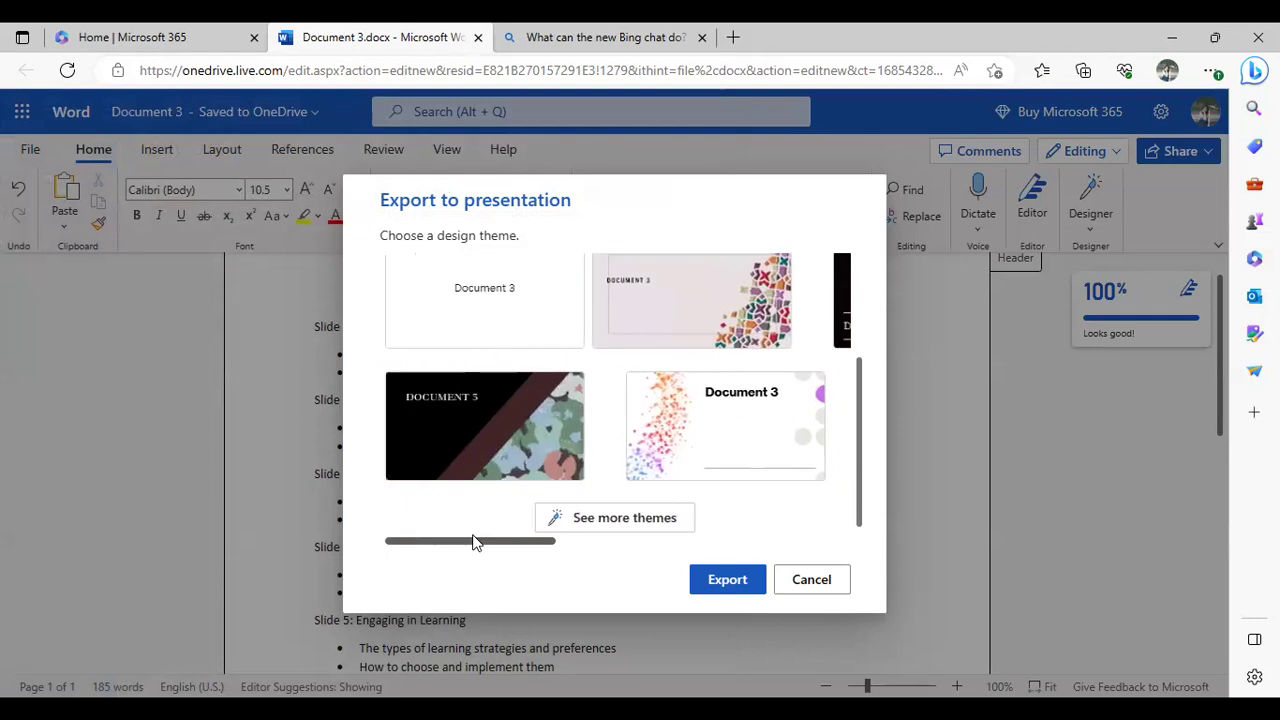
{"action": "left_click_drag", "start_coordinate": [860, 443], "coordinate": [860, 380]}
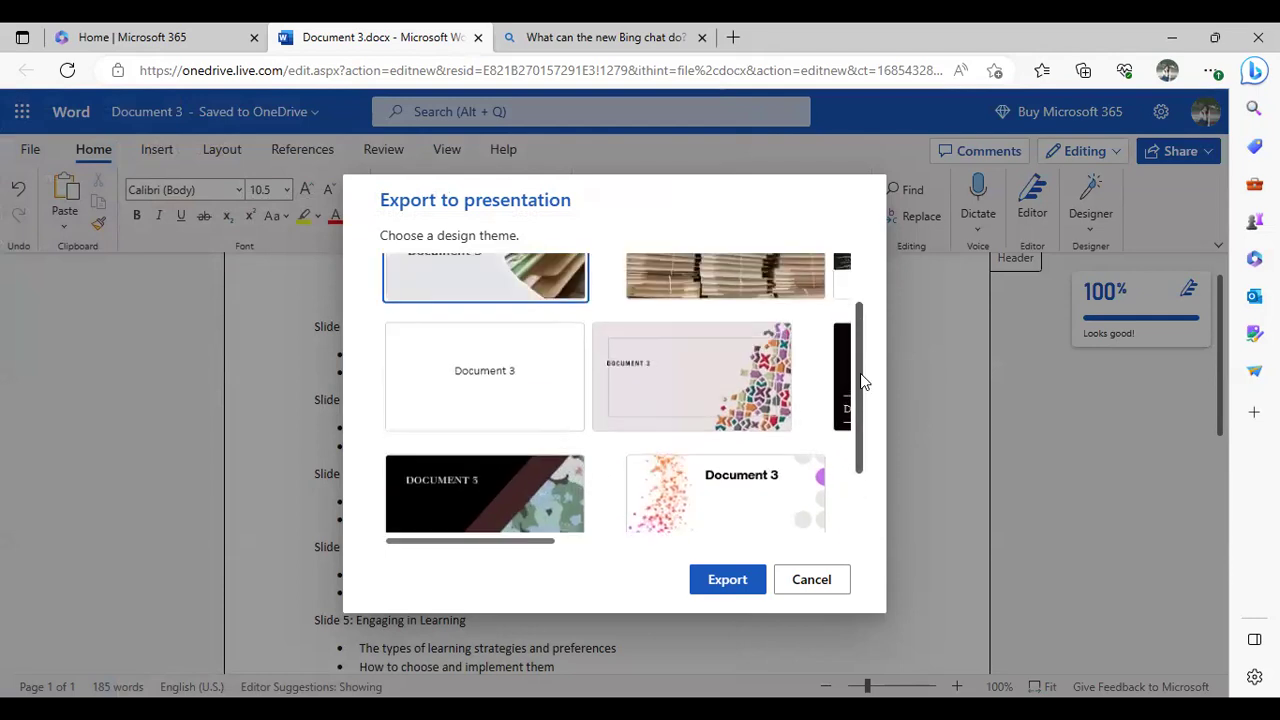
{"action": "left_click", "coordinate": [643, 419]}
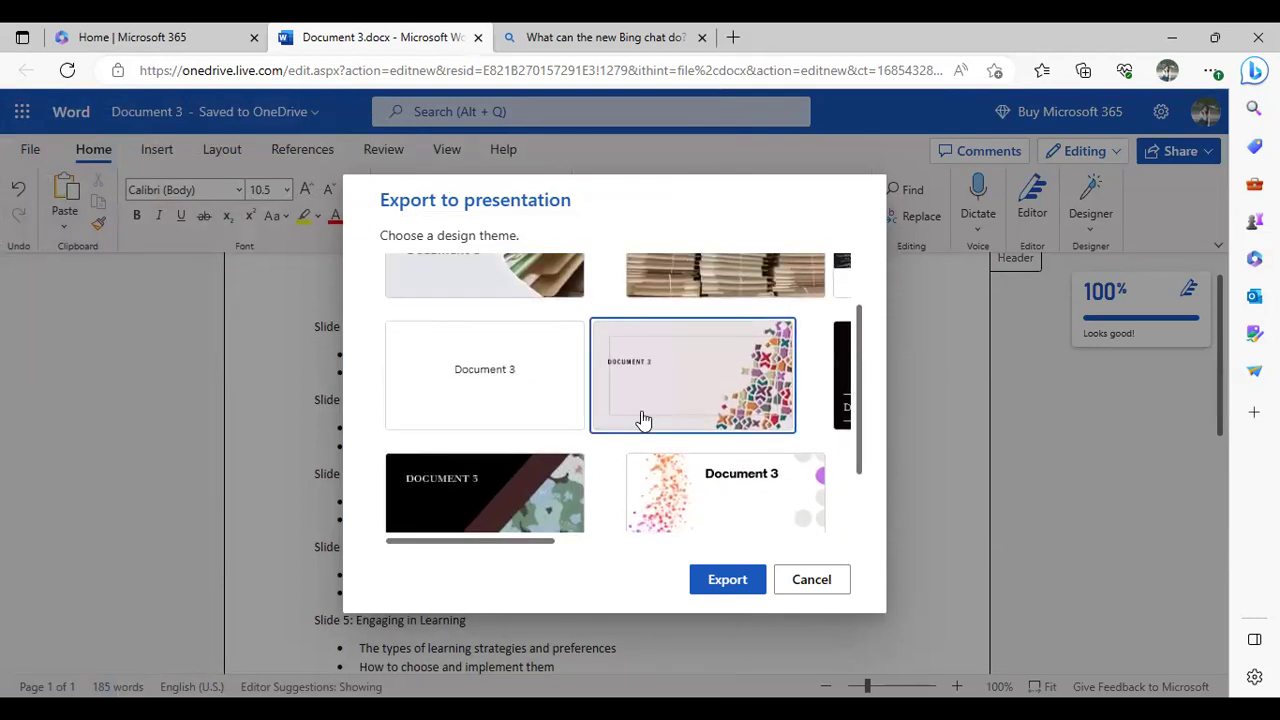